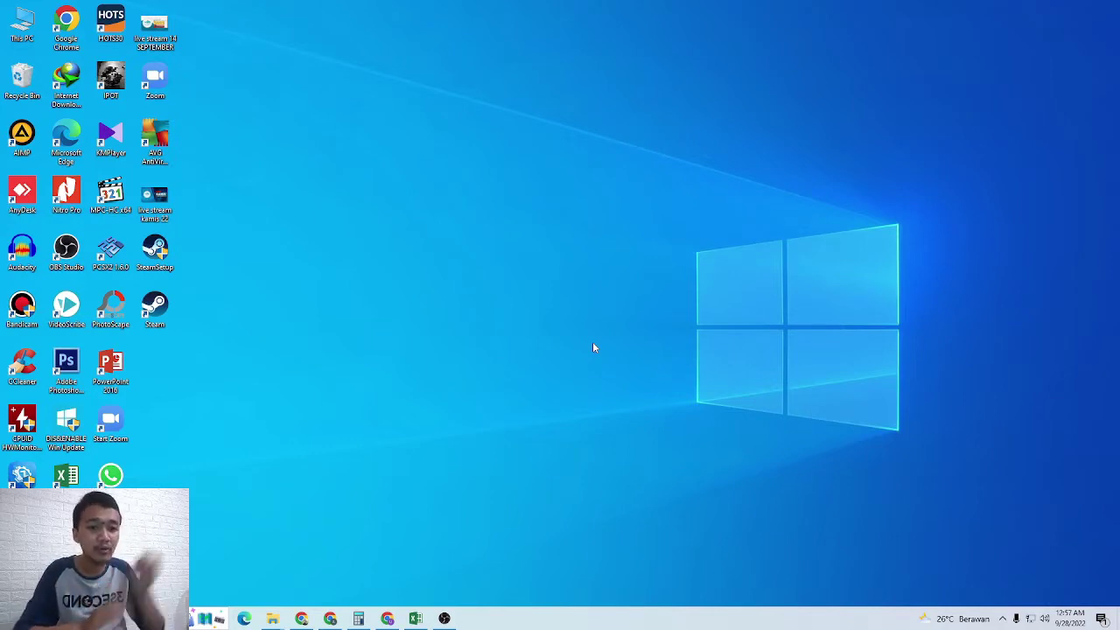
Switch to the Excel workbook "property smra pwon bsde ctra" and review the Aset, Liabilitas and Ekuitas tables.
click(416, 619)
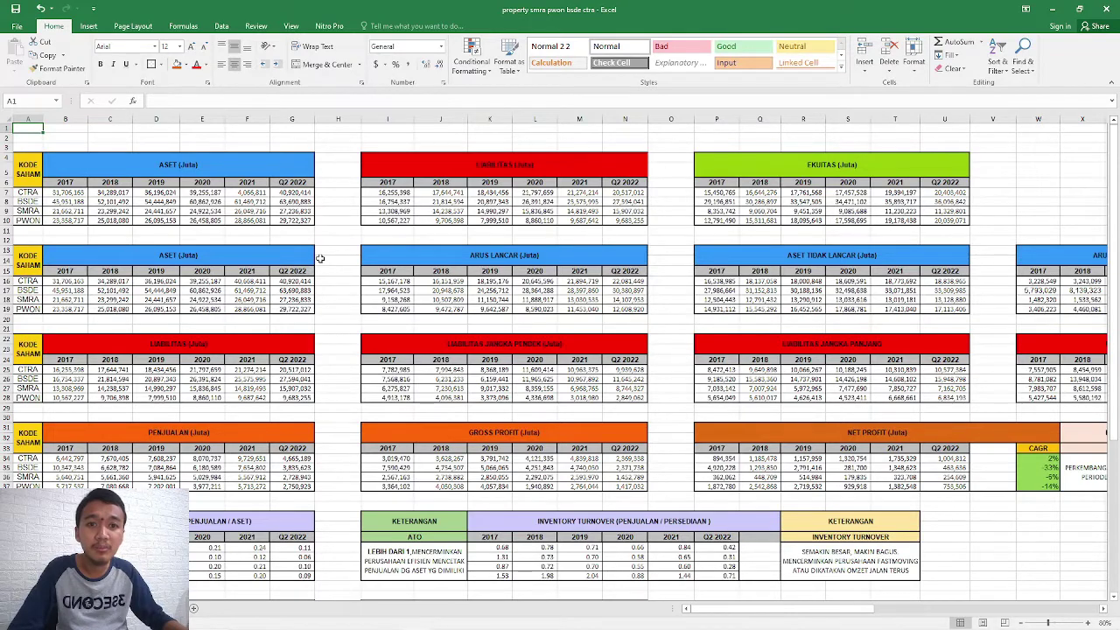
scroll(320, 259, down, 2)
scroll(321, 259, up, 2)
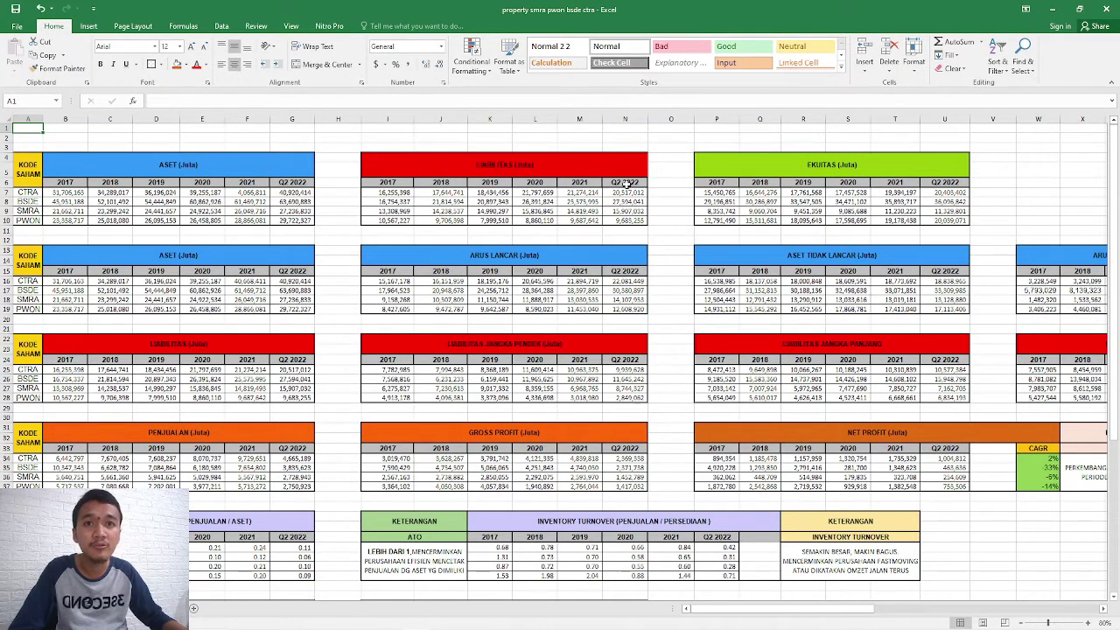
click(180, 166)
click(485, 173)
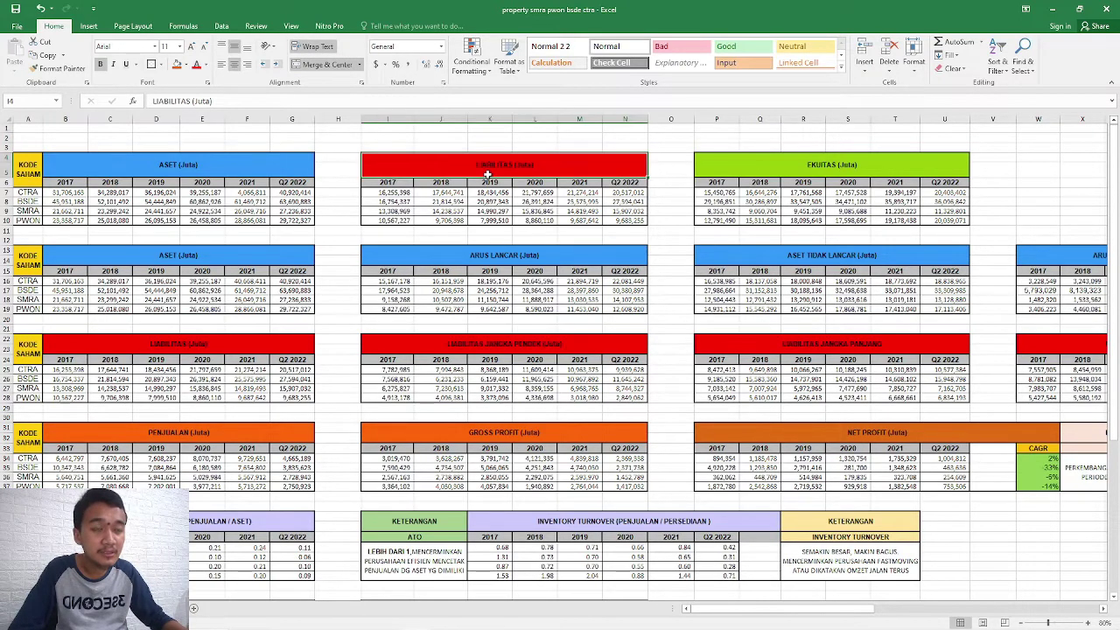
click(831, 162)
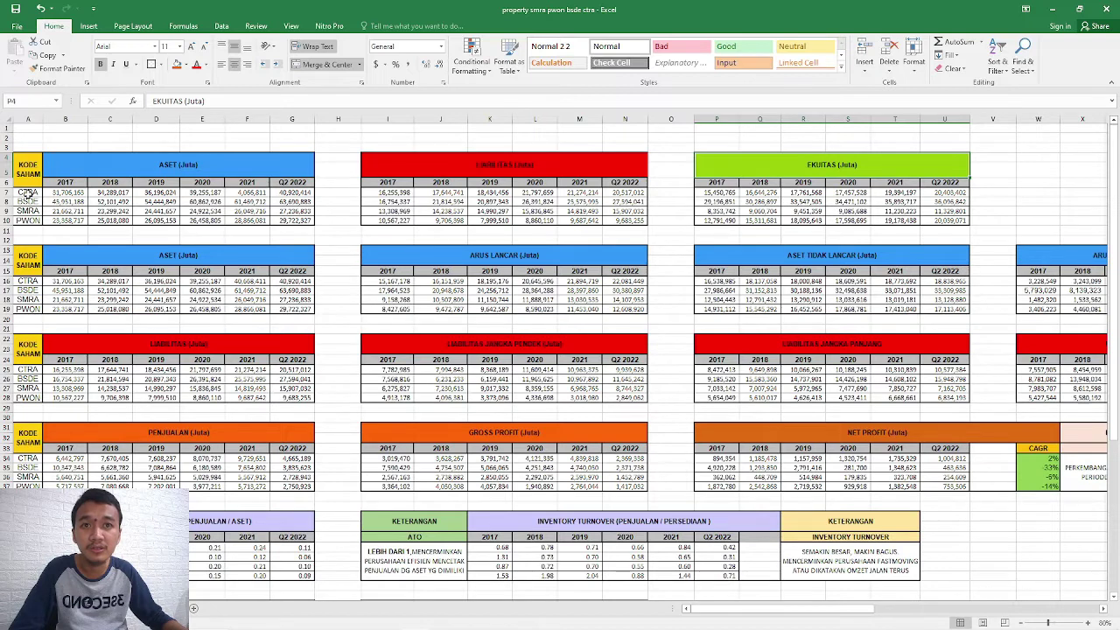
Go through the stock codes BSDE, SMRA and PWON listed in the first Aset table.
click(28, 202)
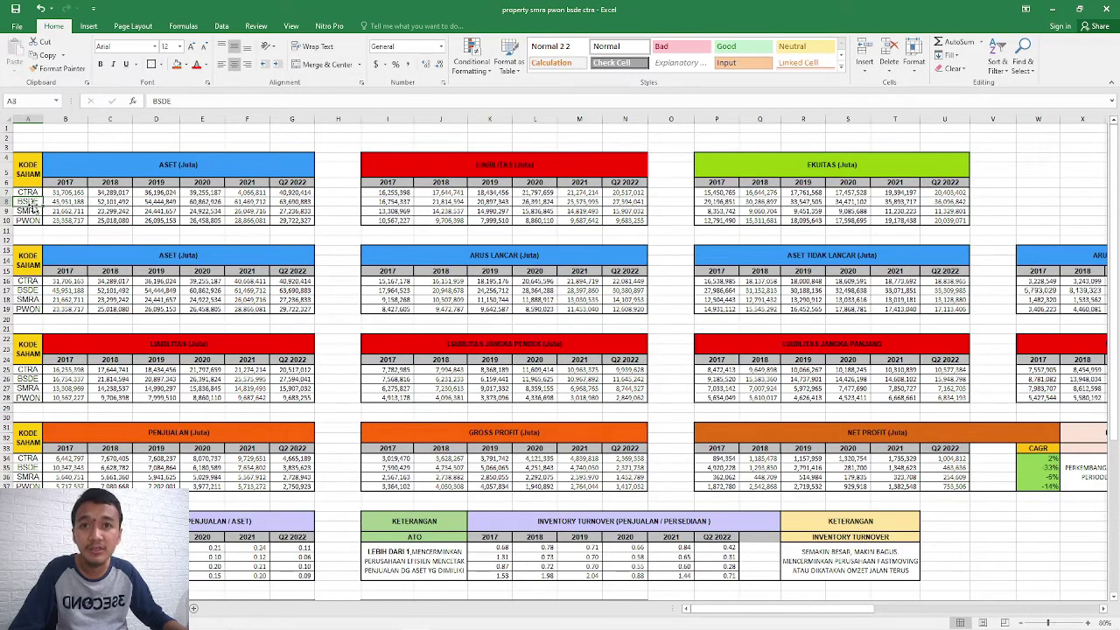
click(35, 212)
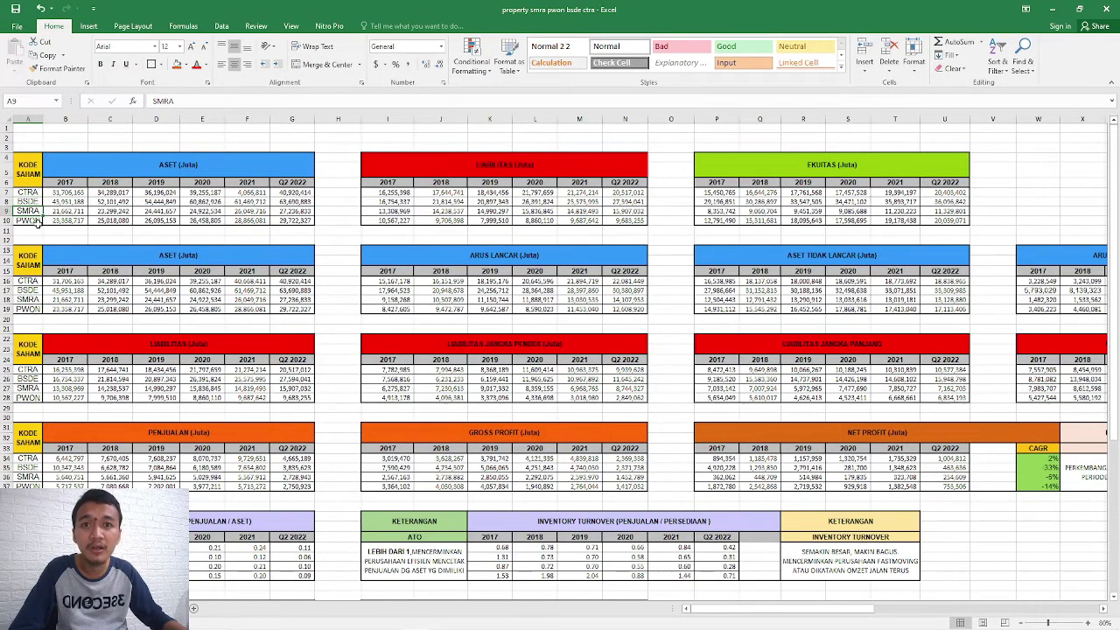
click(37, 222)
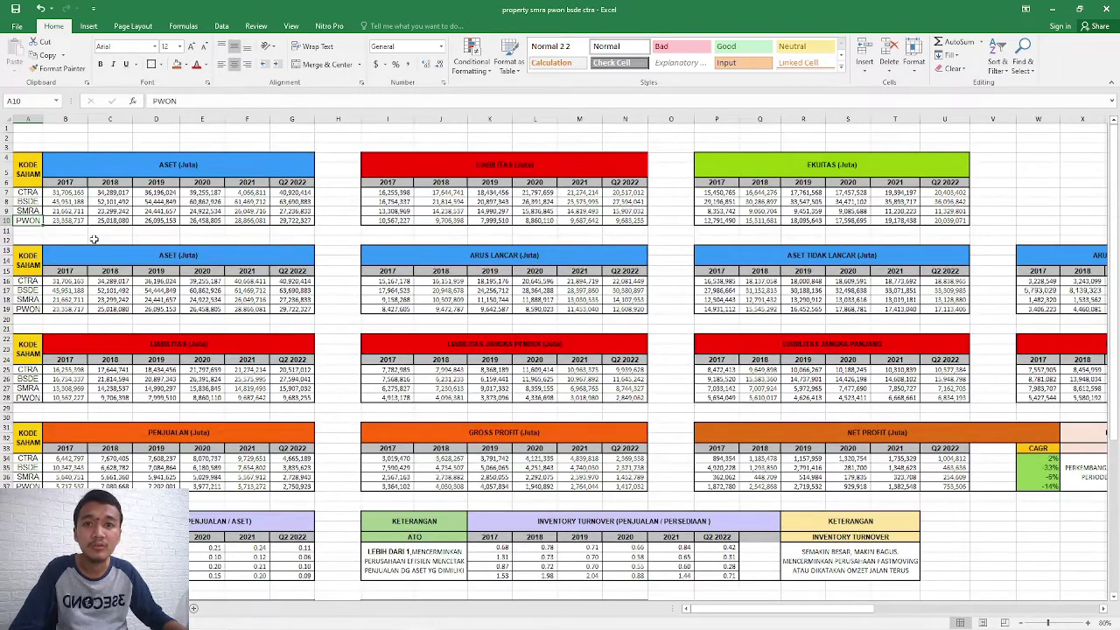
Review the asset breakdown tables from Arus Lancar to Persediaan, along with the liability breakdown tables beneath them.
click(153, 256)
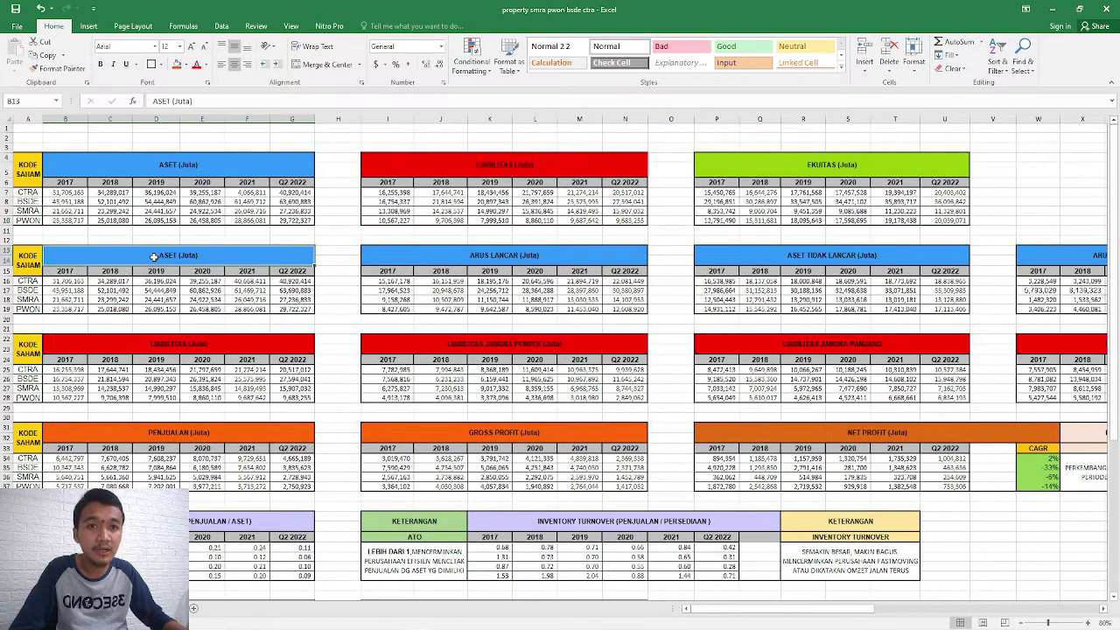
click(492, 258)
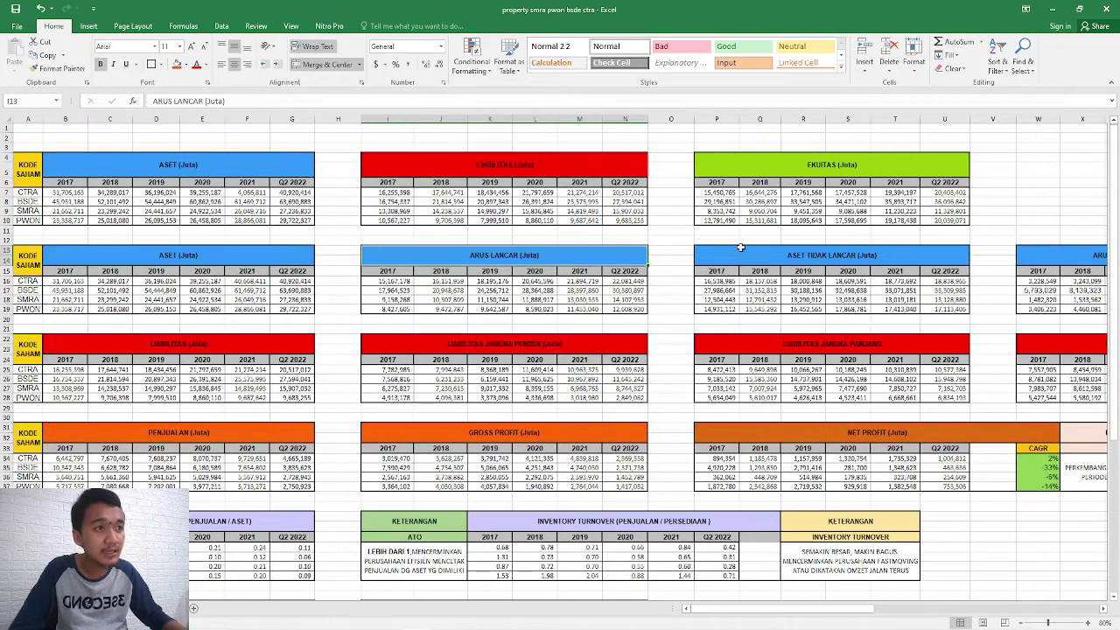
click(740, 247)
drag(779, 610, 848, 610)
click(531, 250)
click(778, 248)
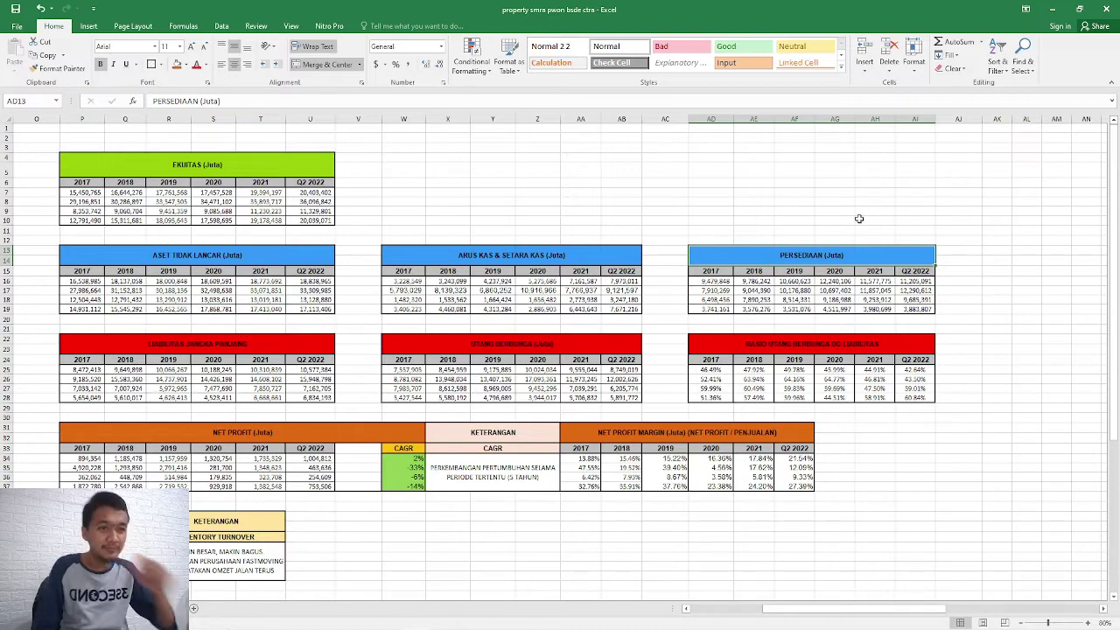
drag(781, 608, 585, 607)
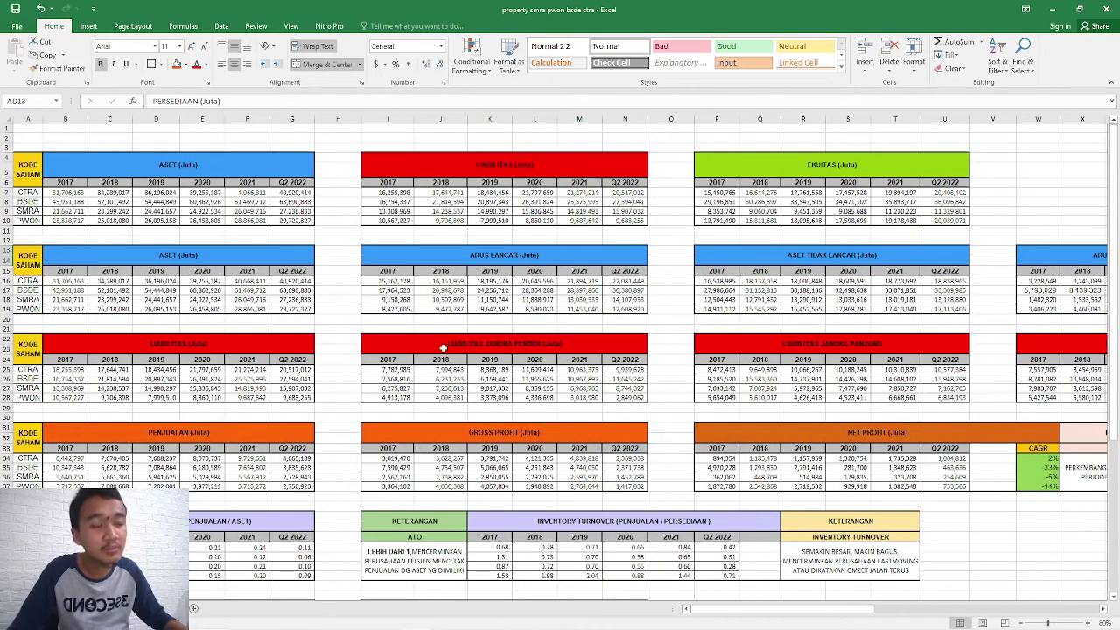
drag(745, 613, 803, 614)
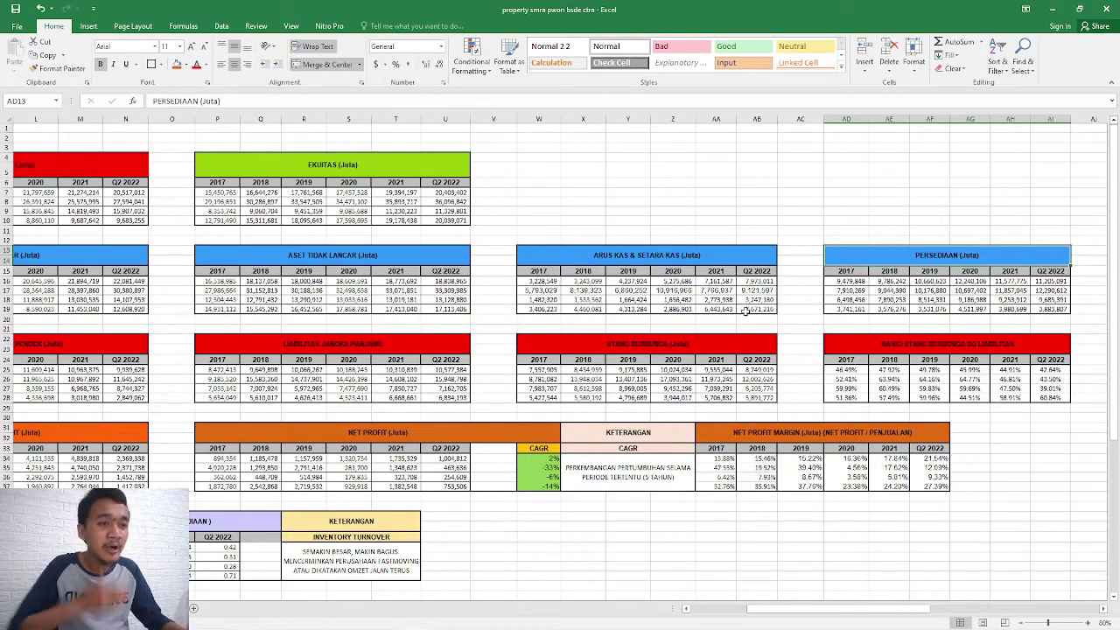
drag(761, 610, 735, 610)
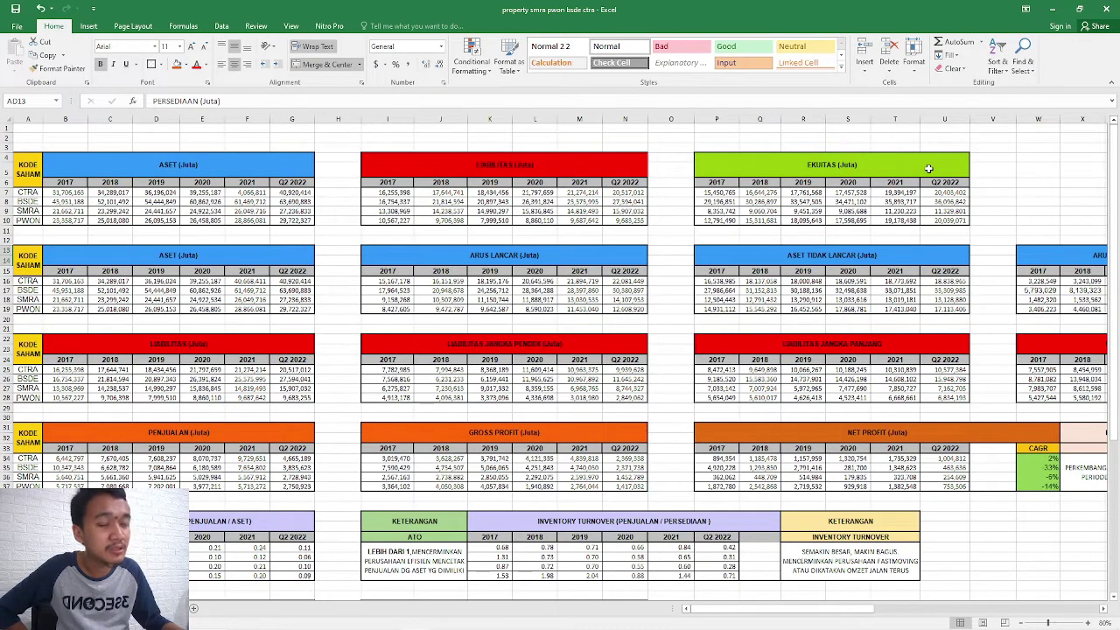
Review the Penjualan, Gross Profit and Net Profit tables.
click(212, 434)
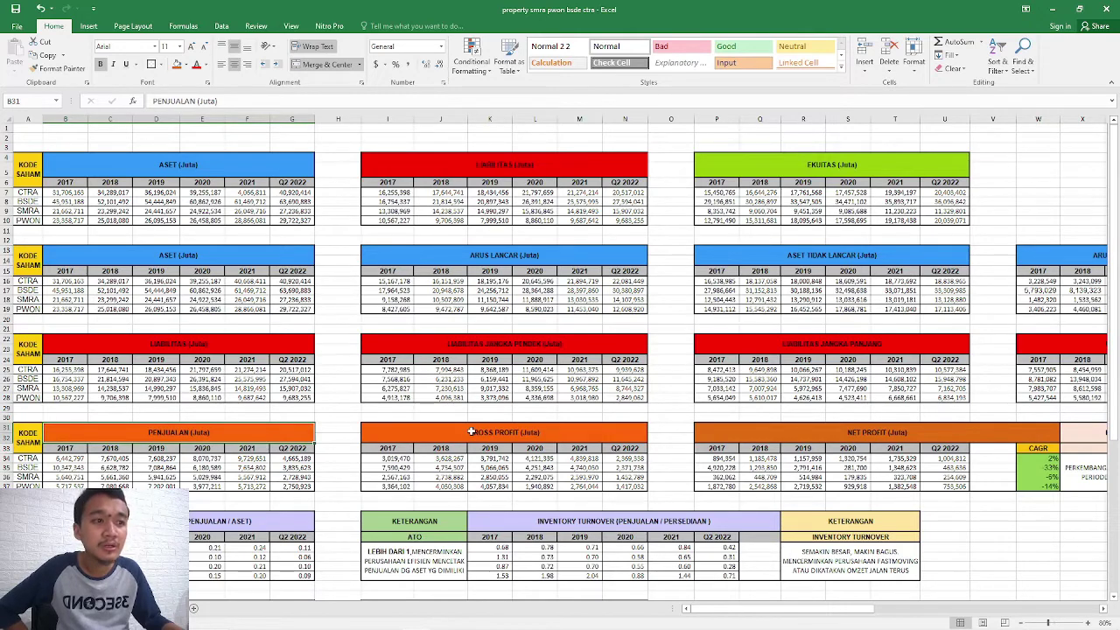
click(477, 432)
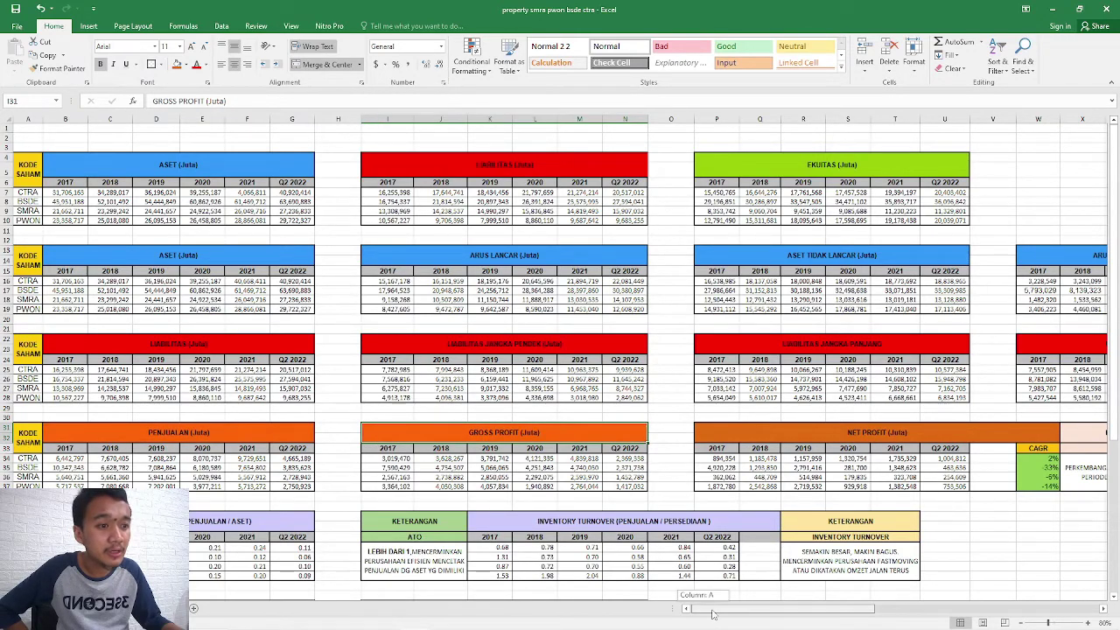
drag(705, 610, 716, 610)
click(739, 429)
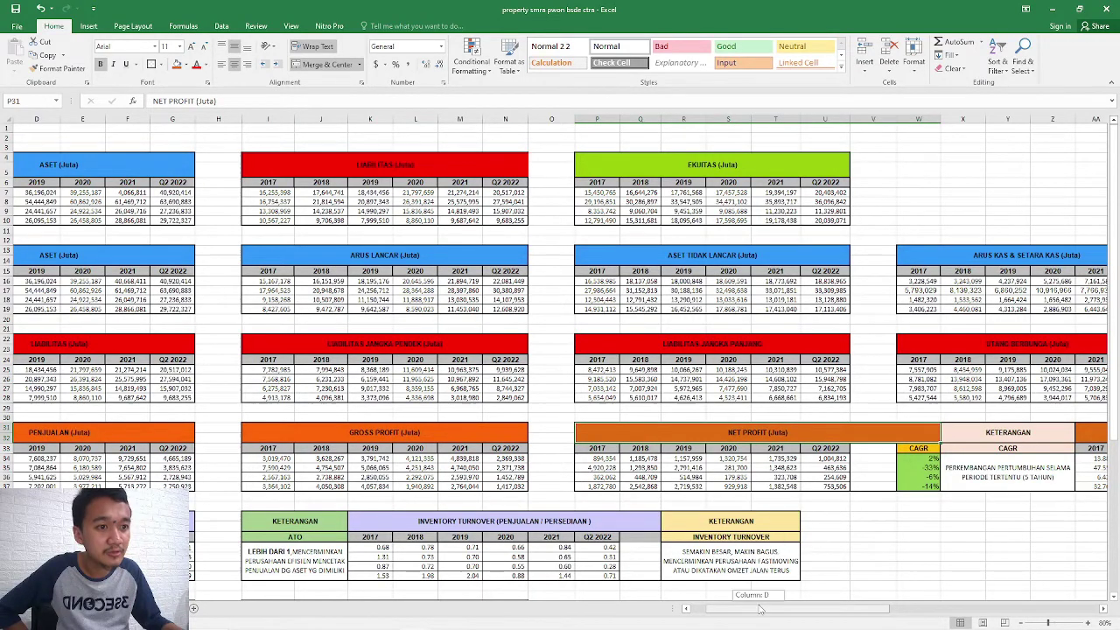
Inspect the formula behind CTRA's net profit CAGR in cell W34.
drag(758, 610, 772, 609)
click(795, 459)
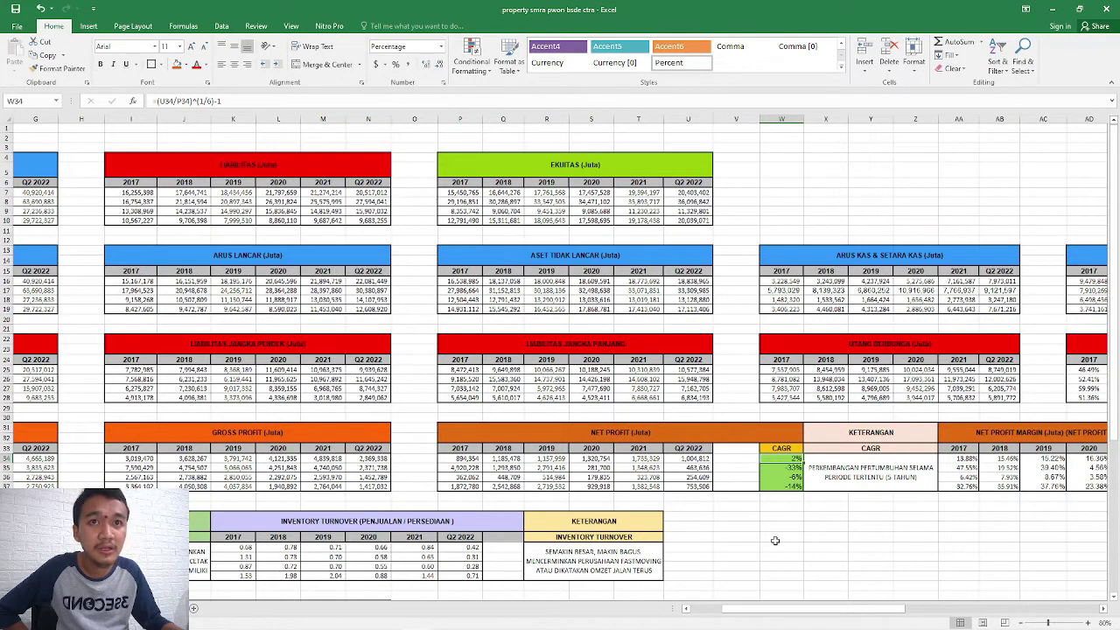
click(179, 101)
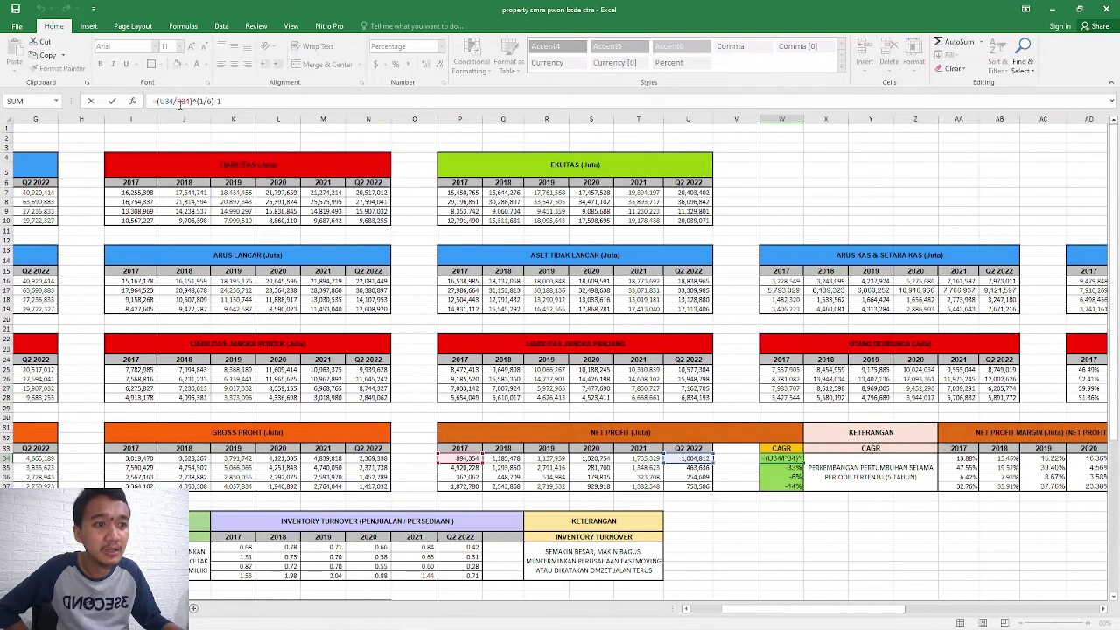
key(Return)
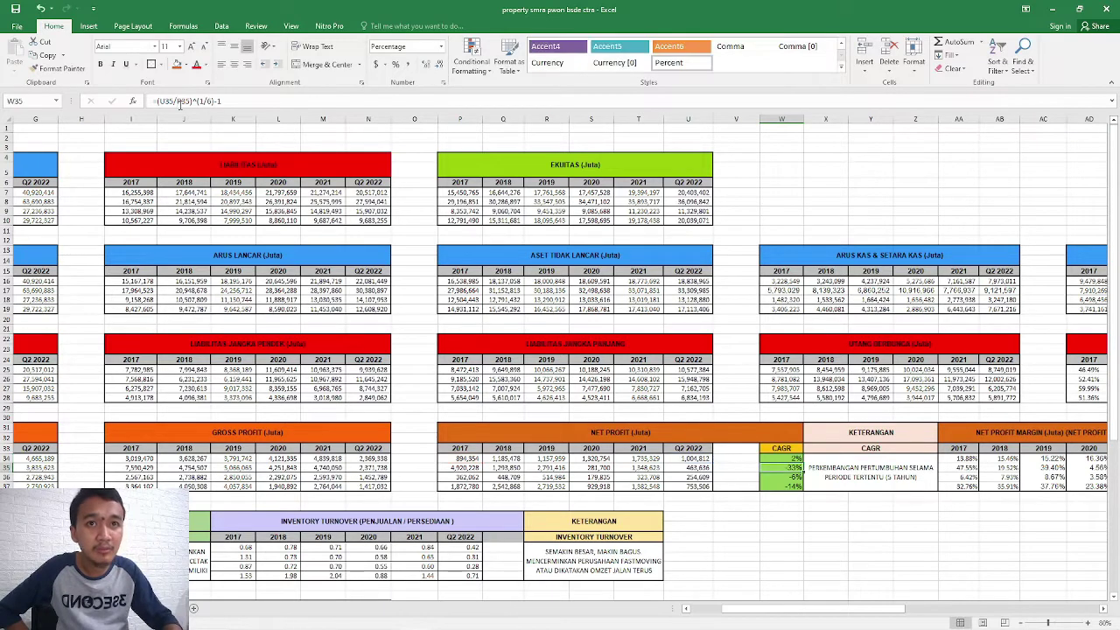
Examine the Net Profit Margin table beside the CAGR explanation, and return to the sheet's first column.
key(Down)
key(Down)
key(Down)
key(Right)
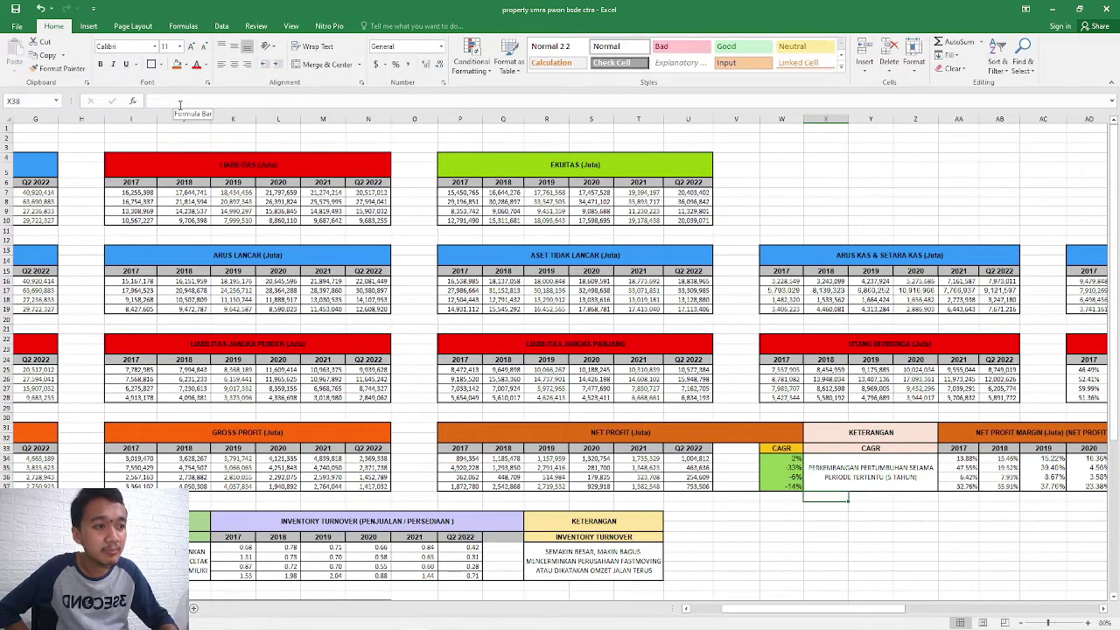
key(Right)
key(Right)
key(Right)
key(Right)
key(Right)
key(Right)
key(Right)
key(Right)
key(Right)
key(Right)
key(Right)
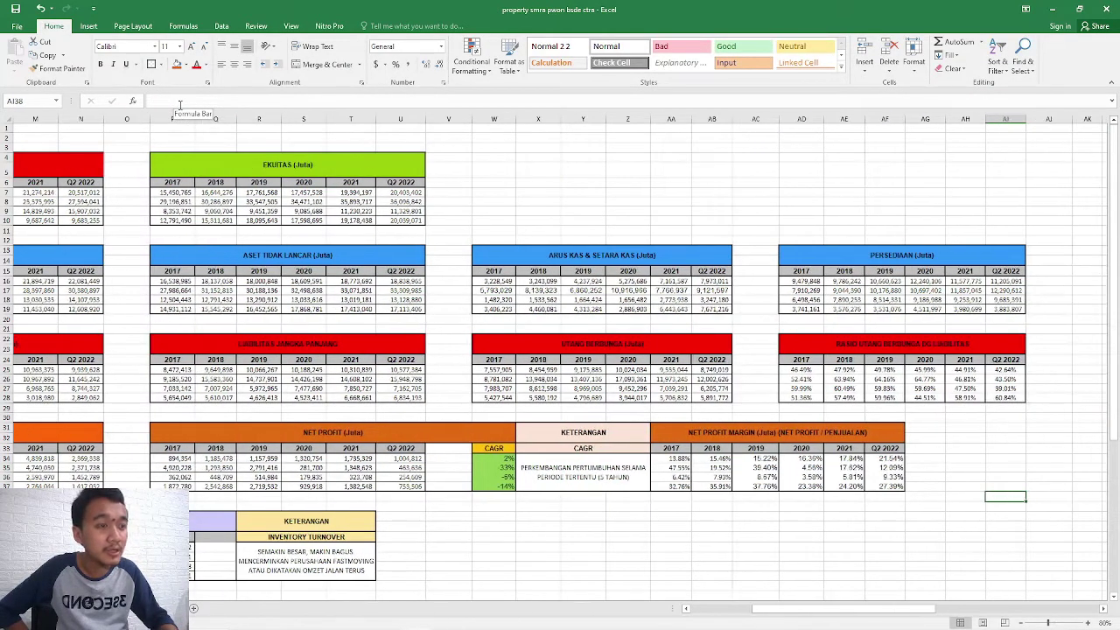
key(Left)
key(Left)
key(Left)
key(Left)
key(Left)
key(Left)
key(Left)
key(Left)
key(Left)
key(Left)
key(Left)
key(Left)
key(Left)
key(Left)
key(Left)
key(Left)
key(Left)
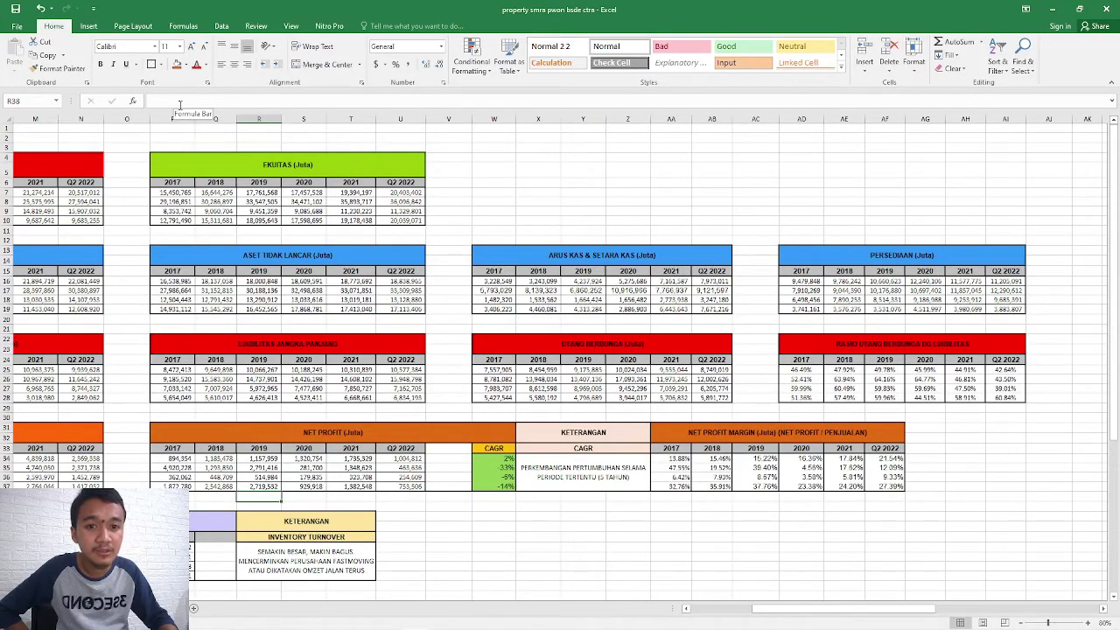
key(Home)
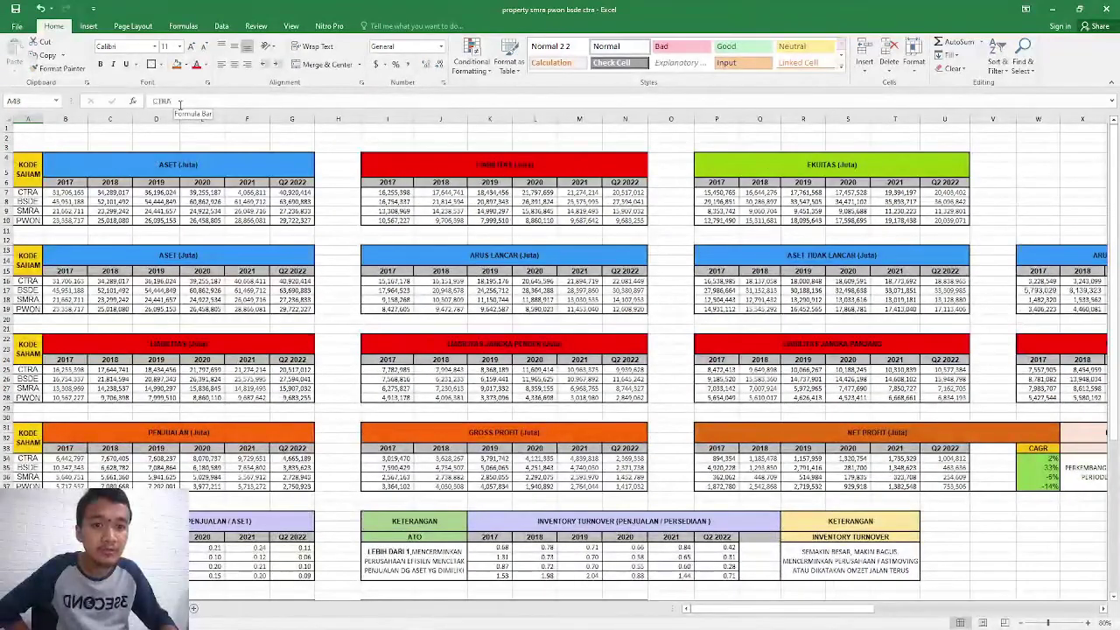
Examine the Asset Turnover, Inventory Turnover, ROE and DER tables, and return to the beginning of the sheet.
key(Down)
key(Down)
key(Down)
key(Down)
key(Down)
key(Down)
key(Down)
key(Down)
key(Down)
key(Down)
key(Down)
key(Down)
key(Down)
key(Down)
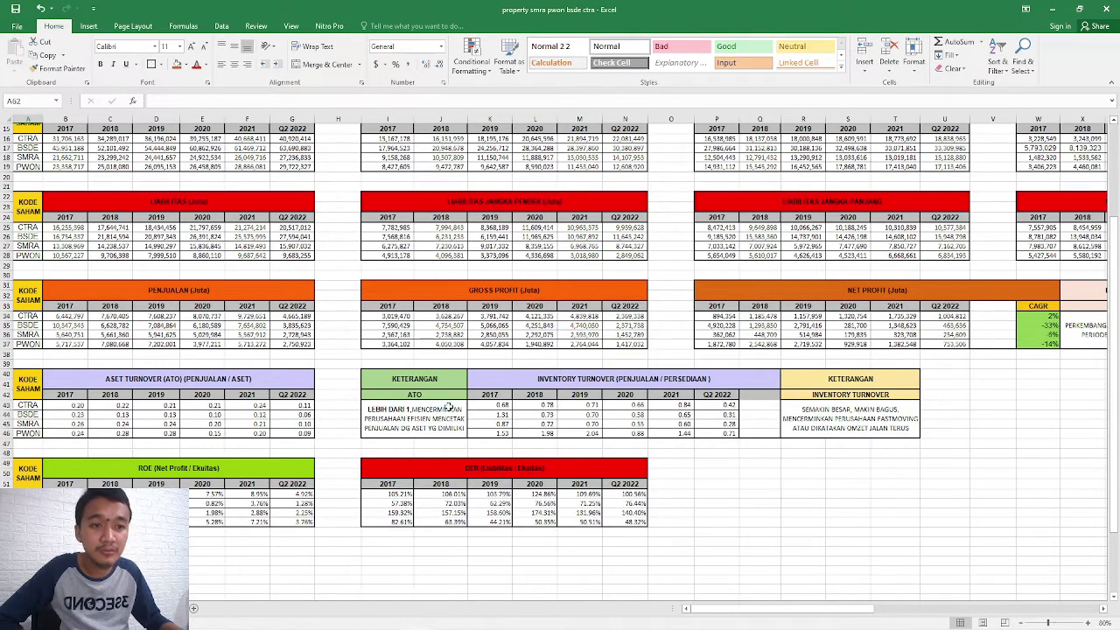
scroll(789, 450, down, 1)
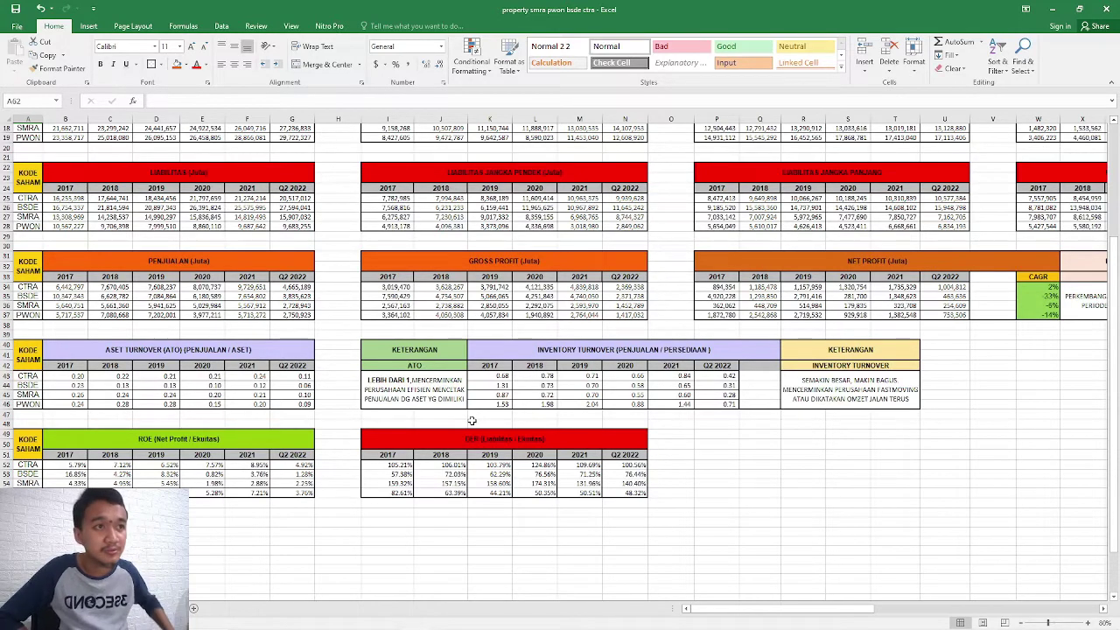
scroll(412, 324, up, 6)
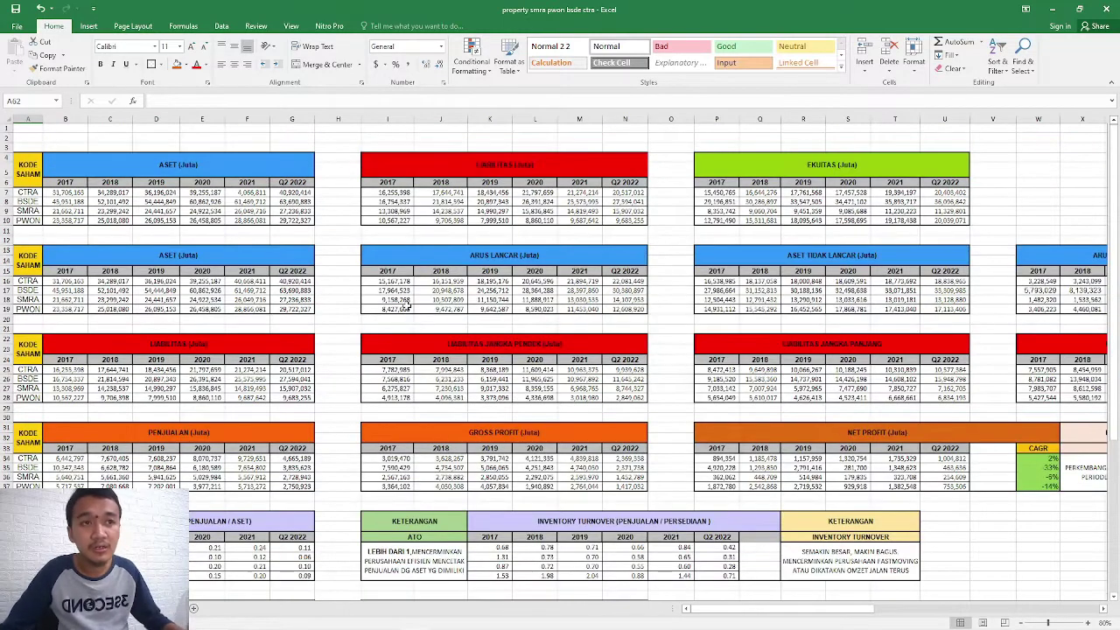
Enter asset rankings in column H beside the first Aset table: CTRA 2, BSDE 1, SMRA 4 and PWON 3.
click(319, 202)
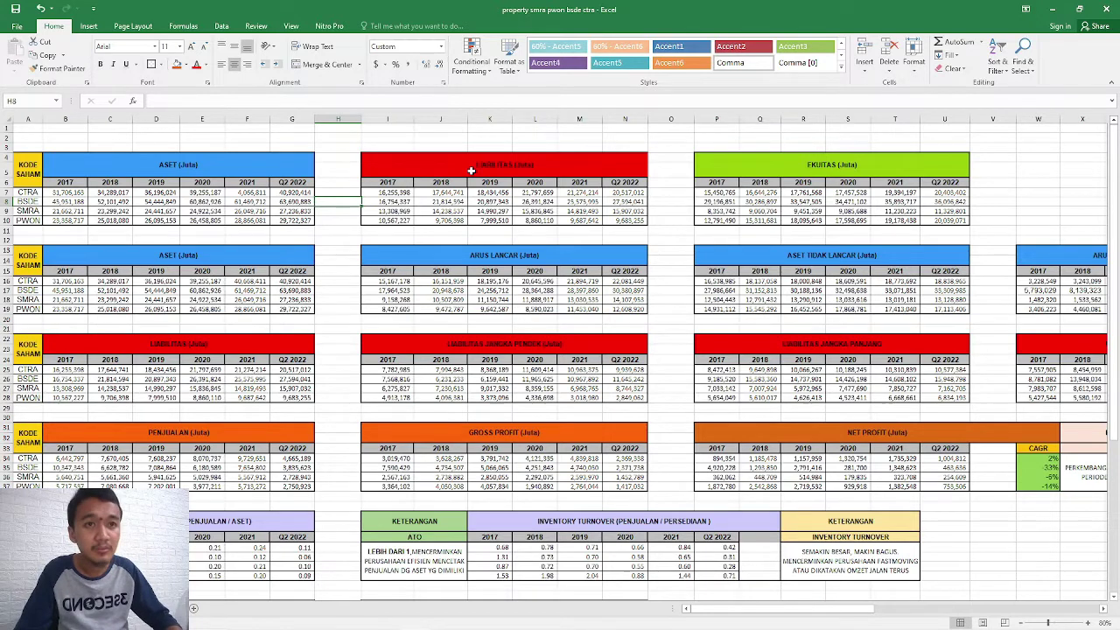
text(1)
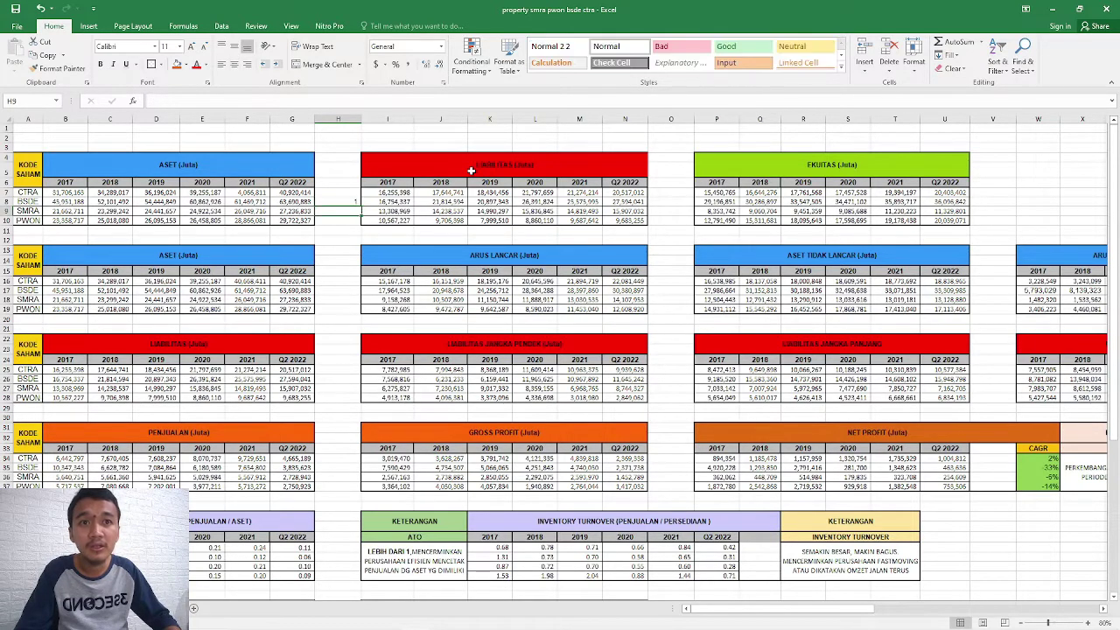
key(Up)
text(2)
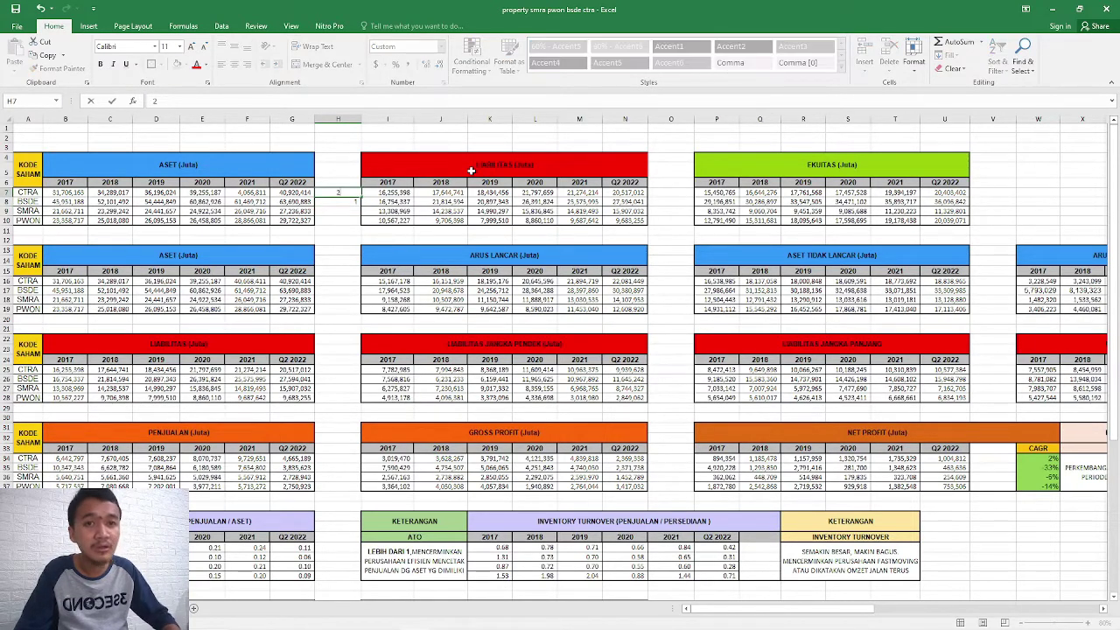
key(Down)
key(Down)
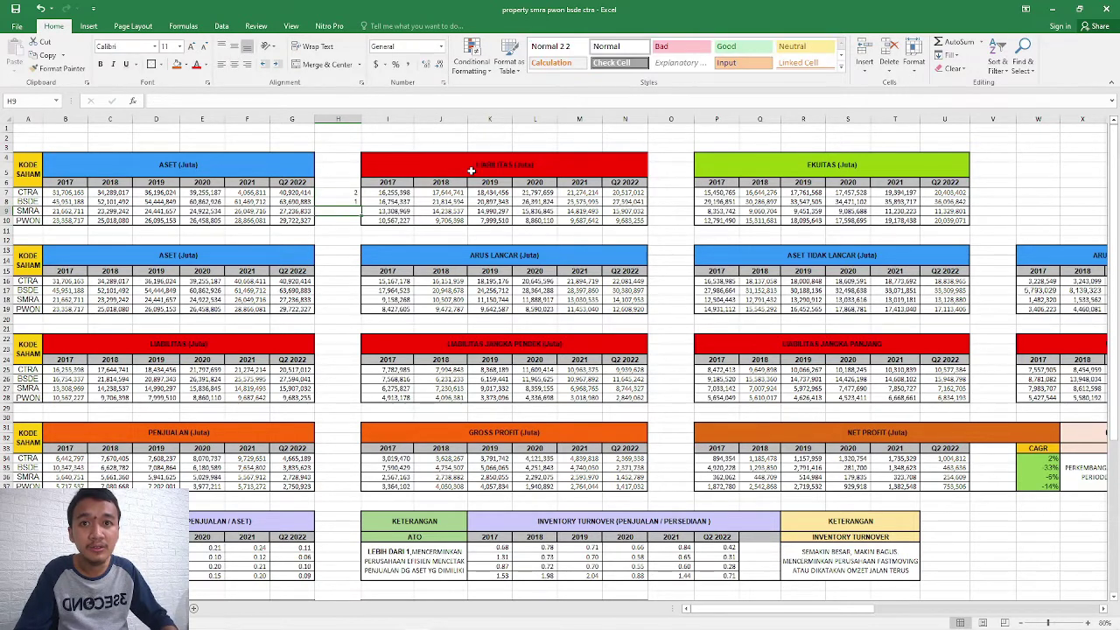
key(Down)
text(3)
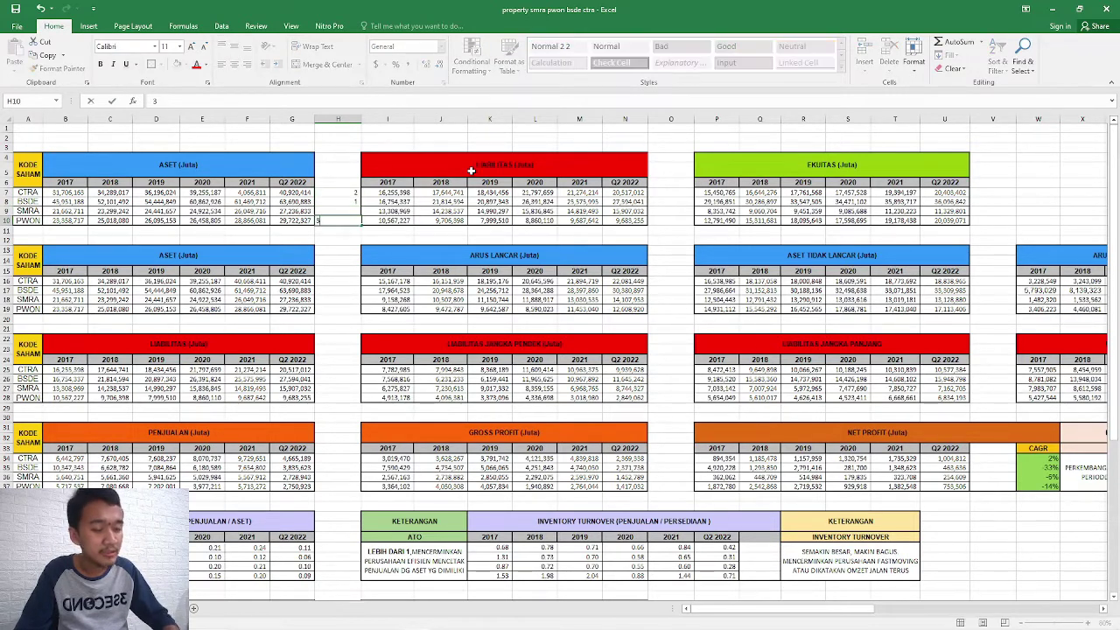
key(Up)
text(4)
key(Down)
key(Down)
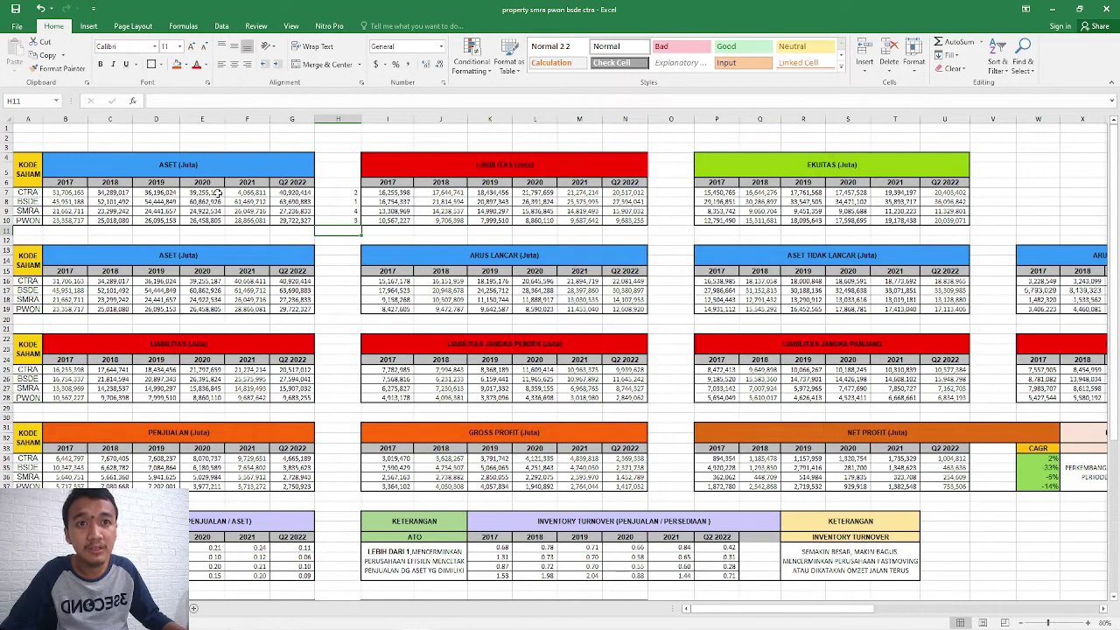
Correct CTRA's 2021 value in the first Aset table to 40066811.
click(248, 193)
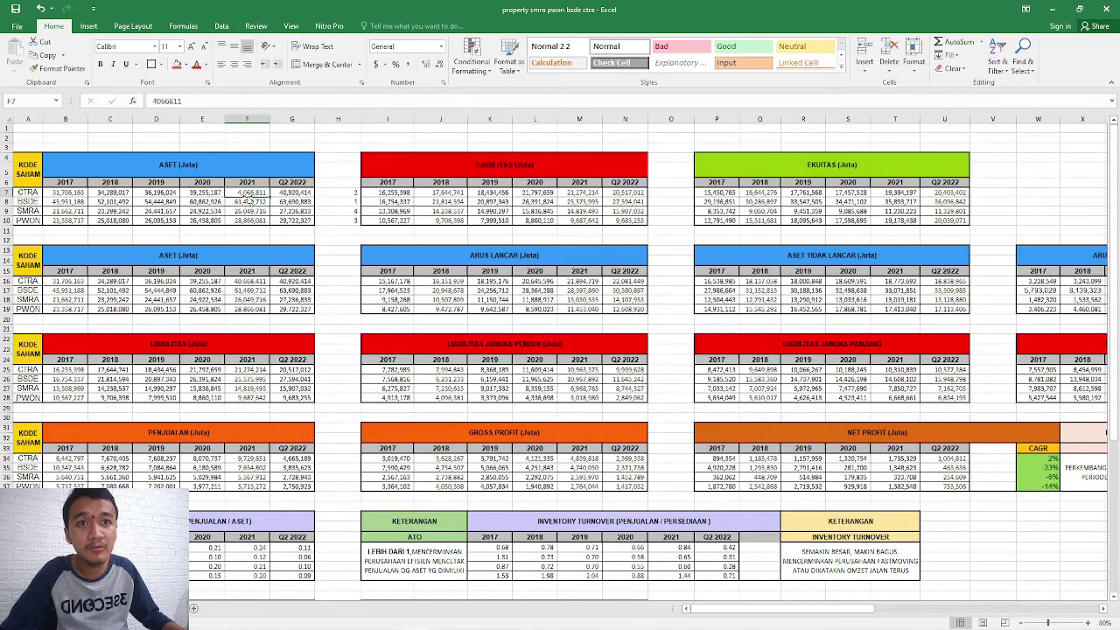
click(173, 102)
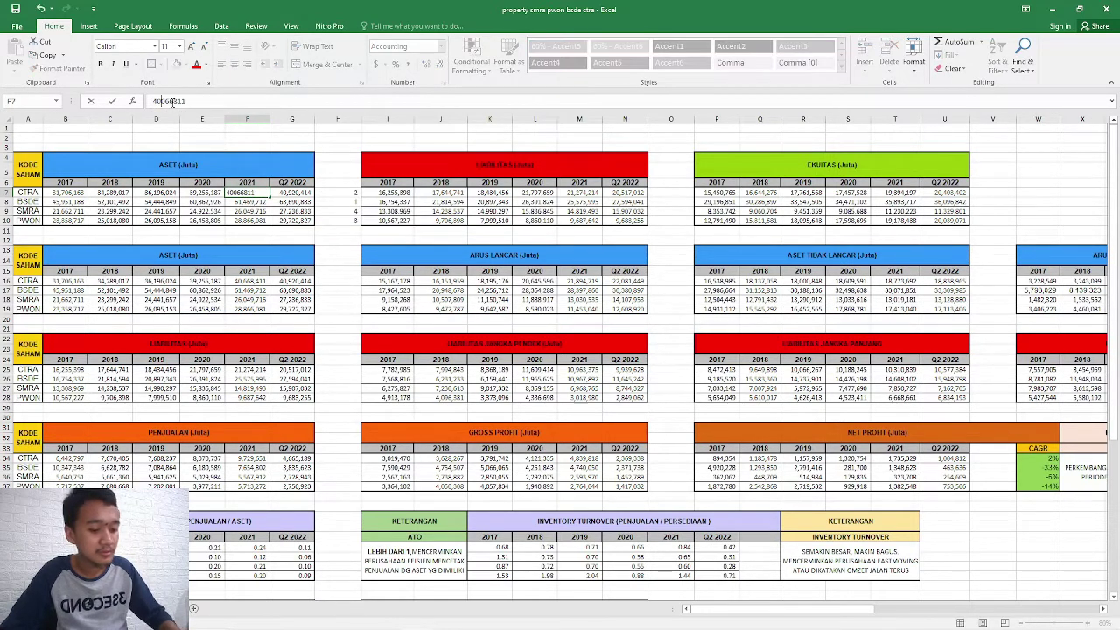
key(Return)
key(Right)
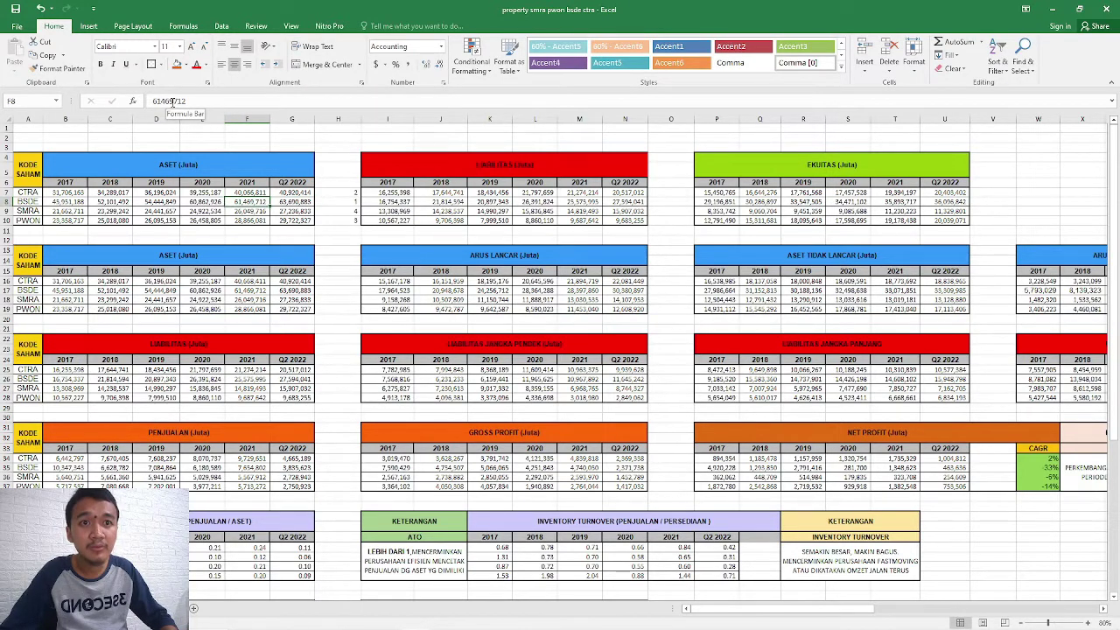
Examine the cash, inventory and interest-bearing debt tables, comparing Utang Berbunga with its ratio to liabilities for the four companies.
key(Right)
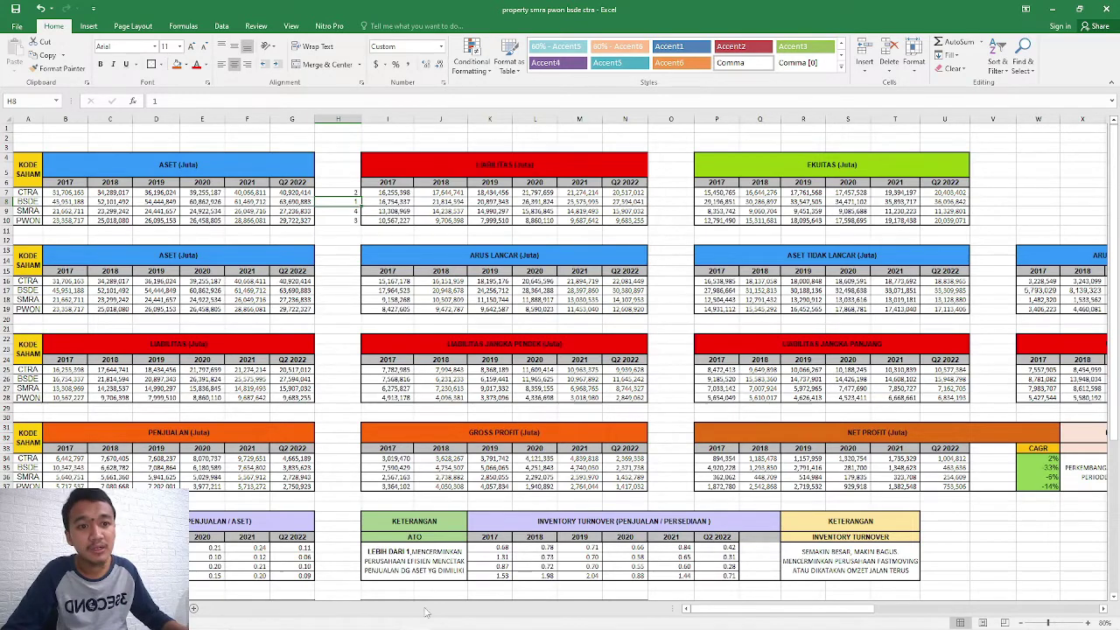
drag(703, 606, 790, 591)
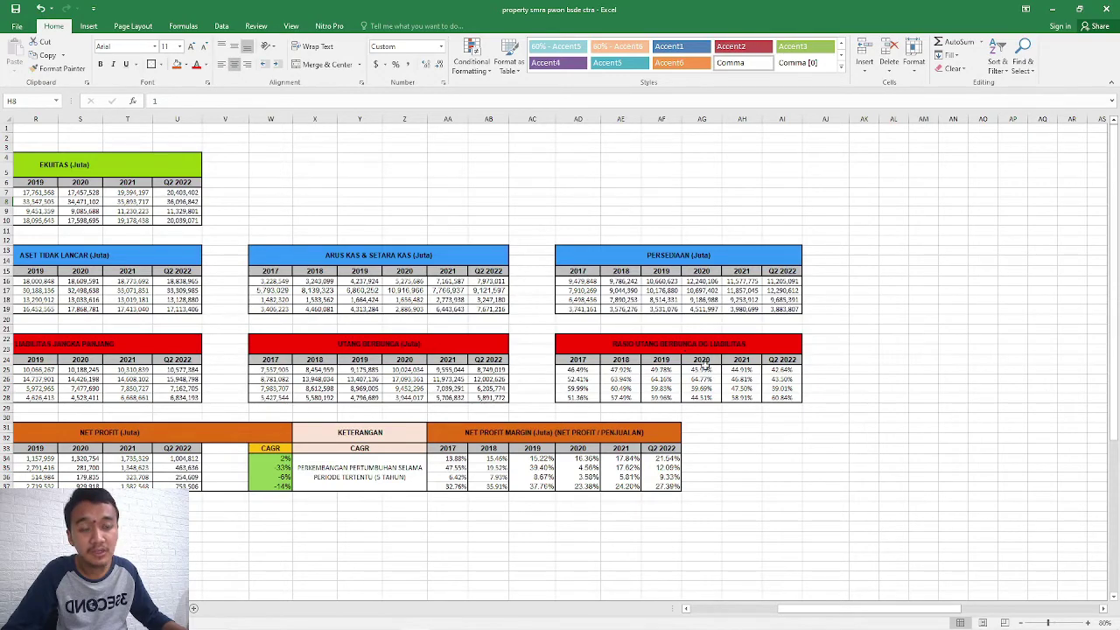
mouse_move(813, 609)
mouse_down()
mouse_move(752, 612)
mouse_move(794, 611)
mouse_up()
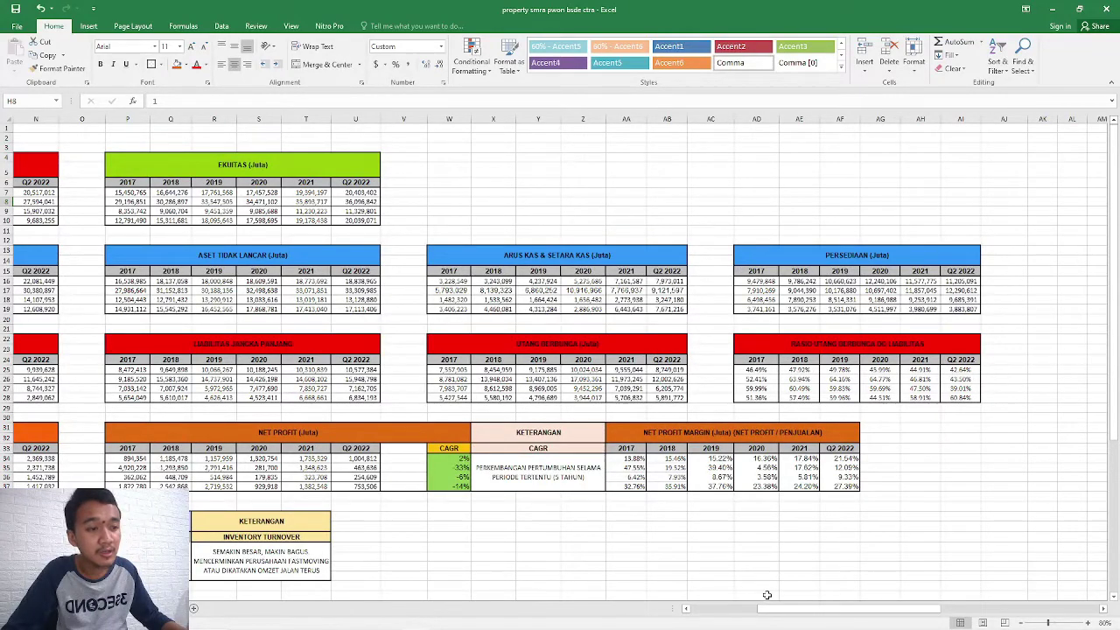
mouse_move(786, 611)
mouse_down()
mouse_move(716, 612)
mouse_move(731, 600)
mouse_move(719, 595)
mouse_move(793, 595)
mouse_up()
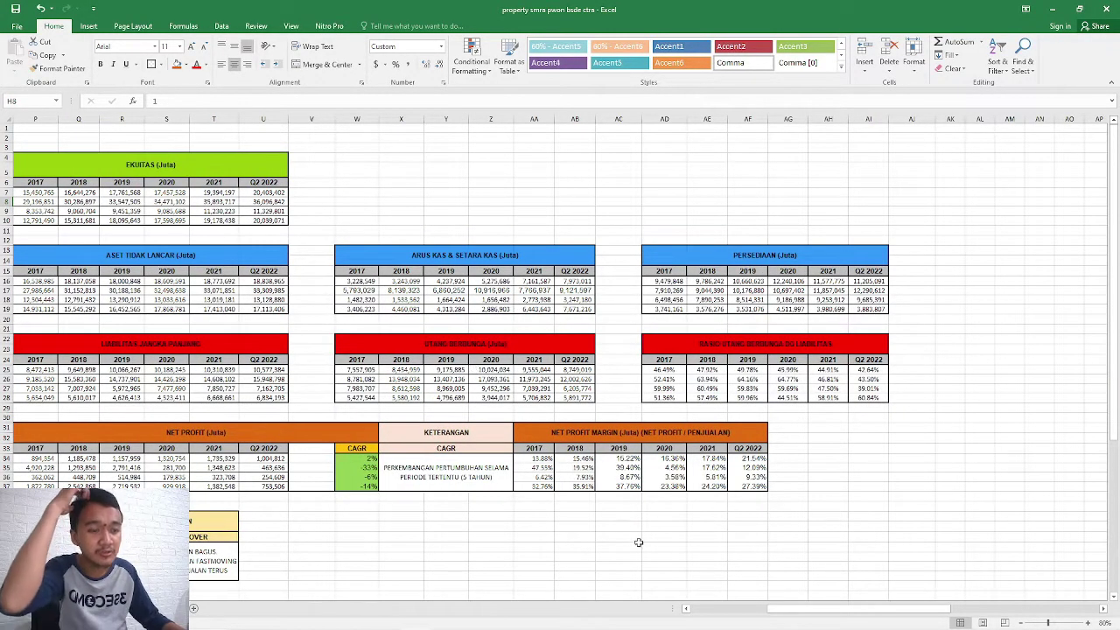
drag(859, 604, 765, 611)
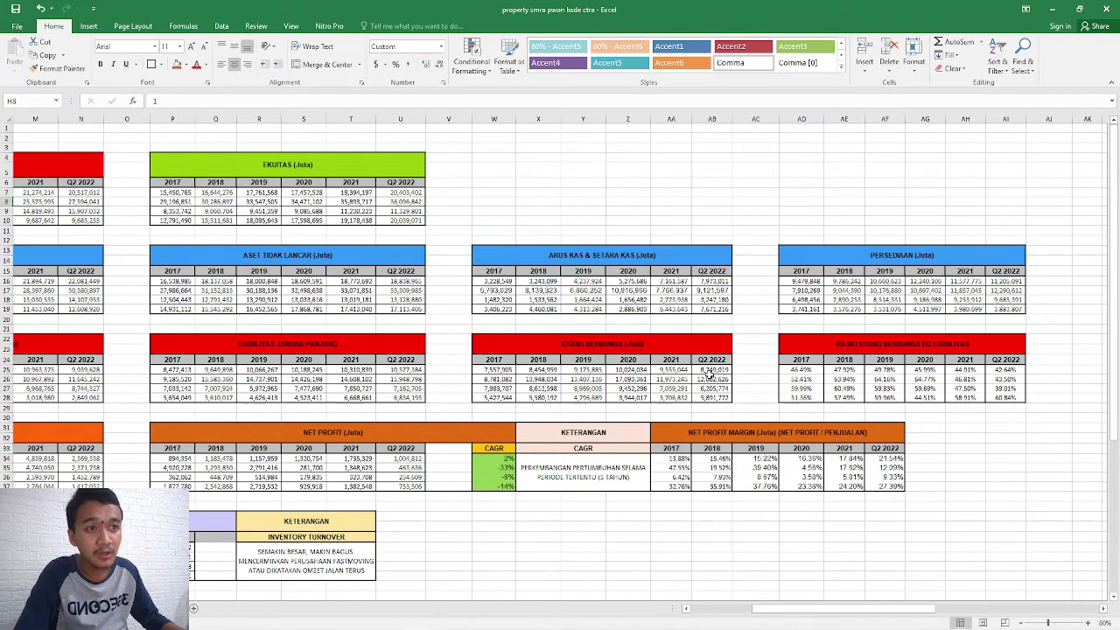
drag(910, 609, 844, 623)
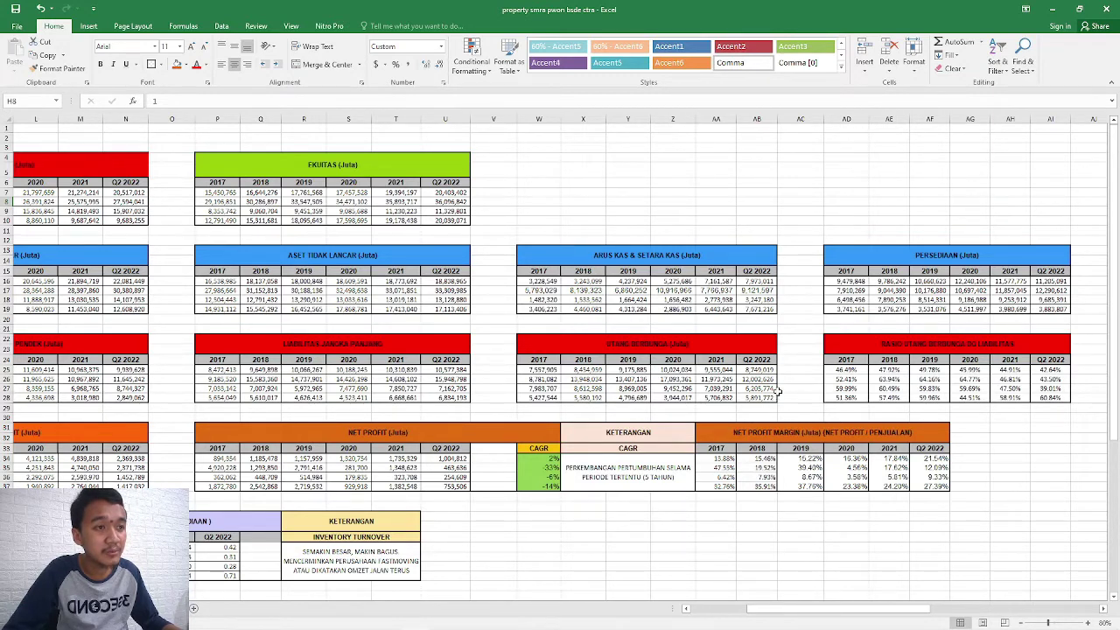
click(770, 382)
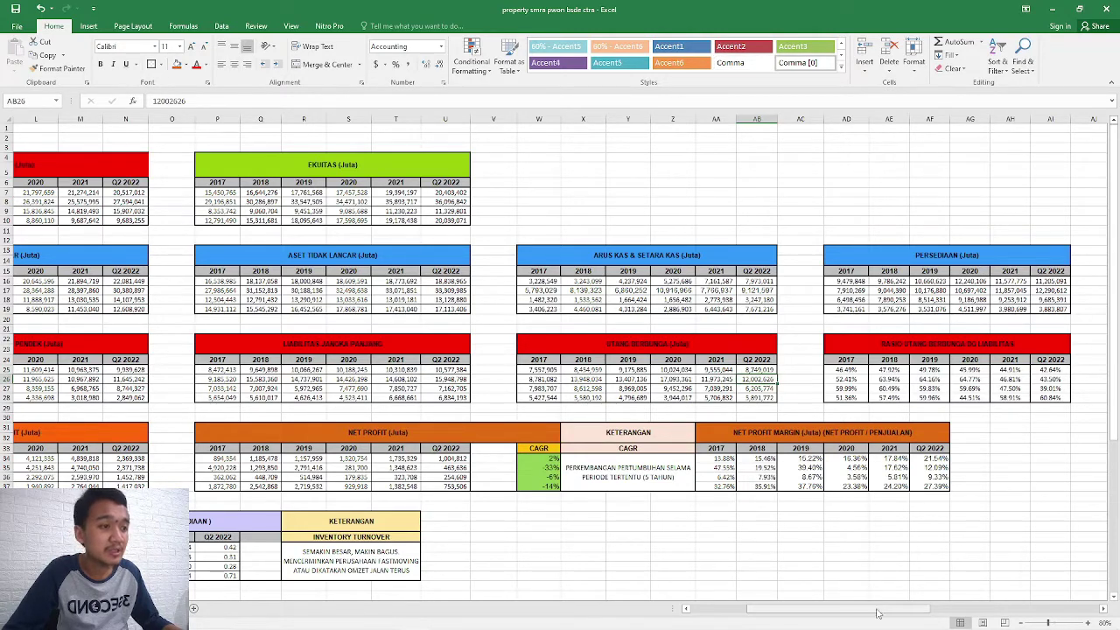
drag(879, 615, 902, 610)
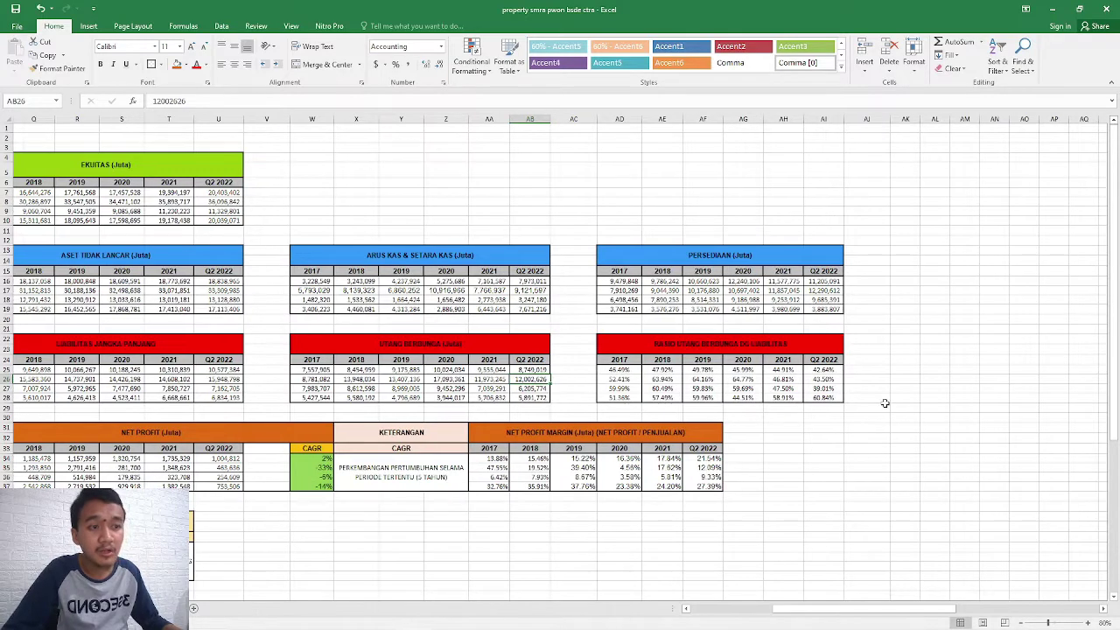
click(493, 353)
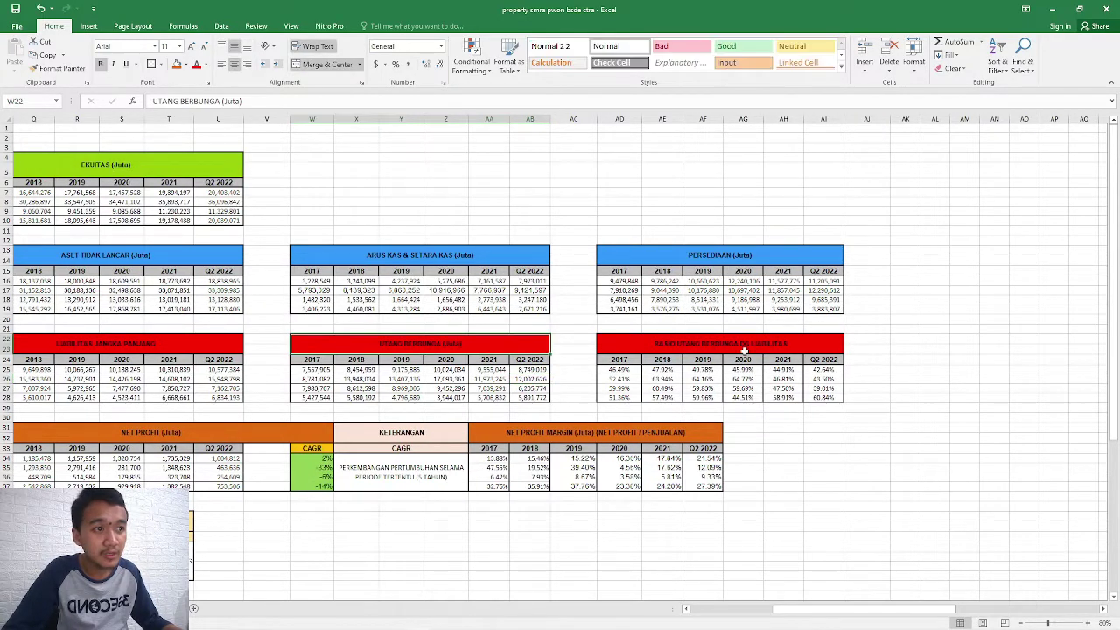
click(773, 351)
click(834, 397)
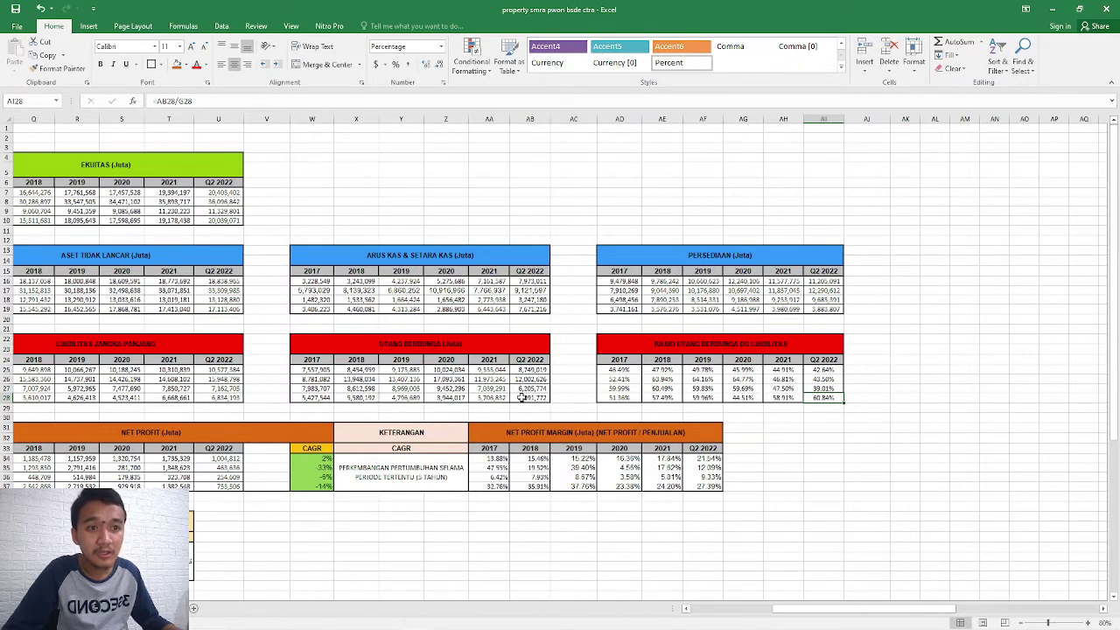
Enter rankings in column AJ beside the interest-bearing debt to liabilities ratio table: CTRA 2, BSDE 3, SMRA 1 and PWON 4.
click(853, 388)
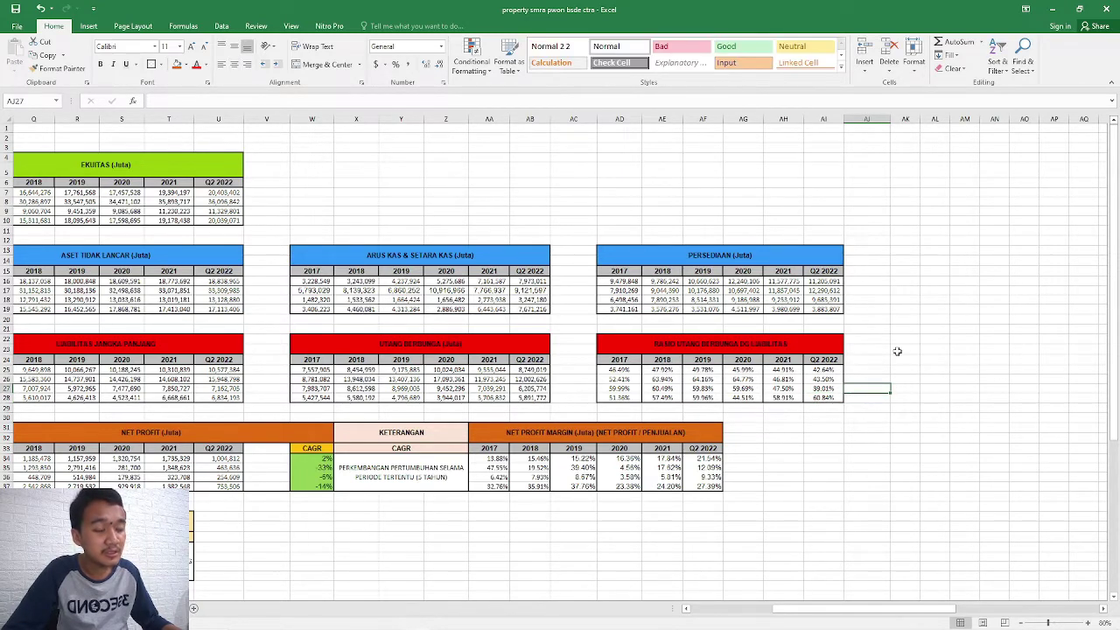
text(1)
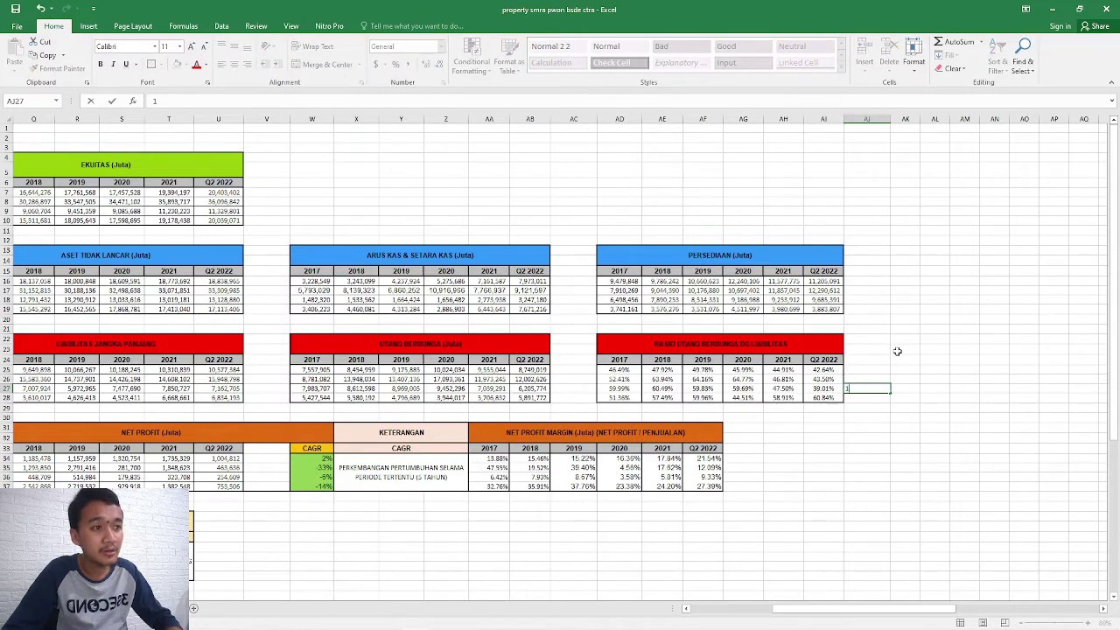
key(Up)
key(Up)
text(2)
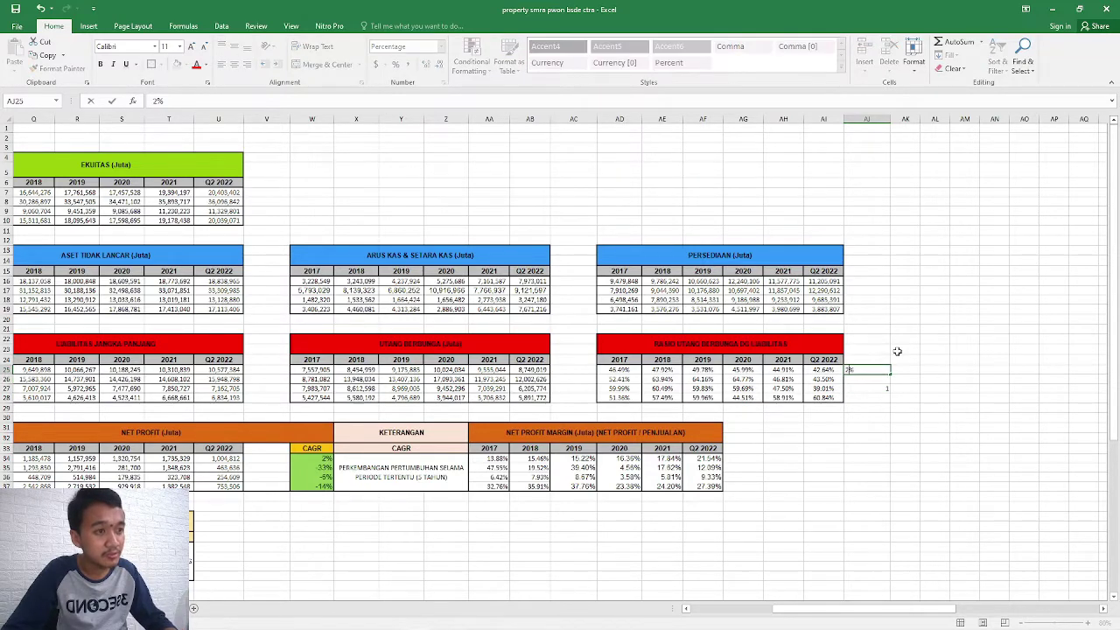
key(Return)
text(3)
key(Return)
key(Return)
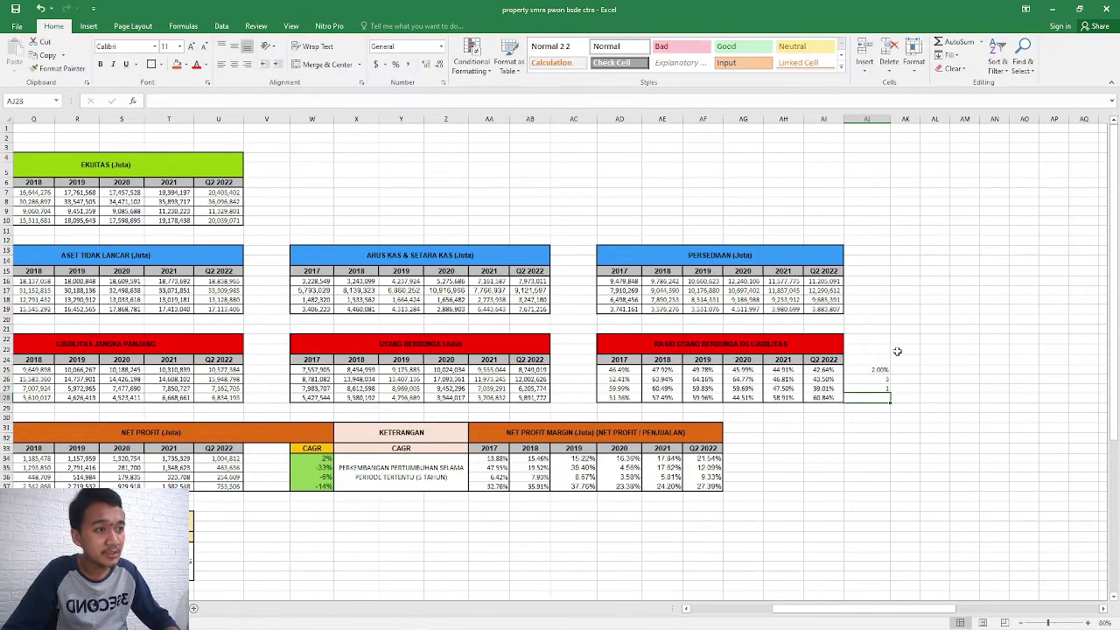
text(4)
Replace the percentage format of CTRA's debt-ratio ranking in AJ25 with the Comma style and re-enter the value as 2.
key(Up)
key(Up)
key(Up)
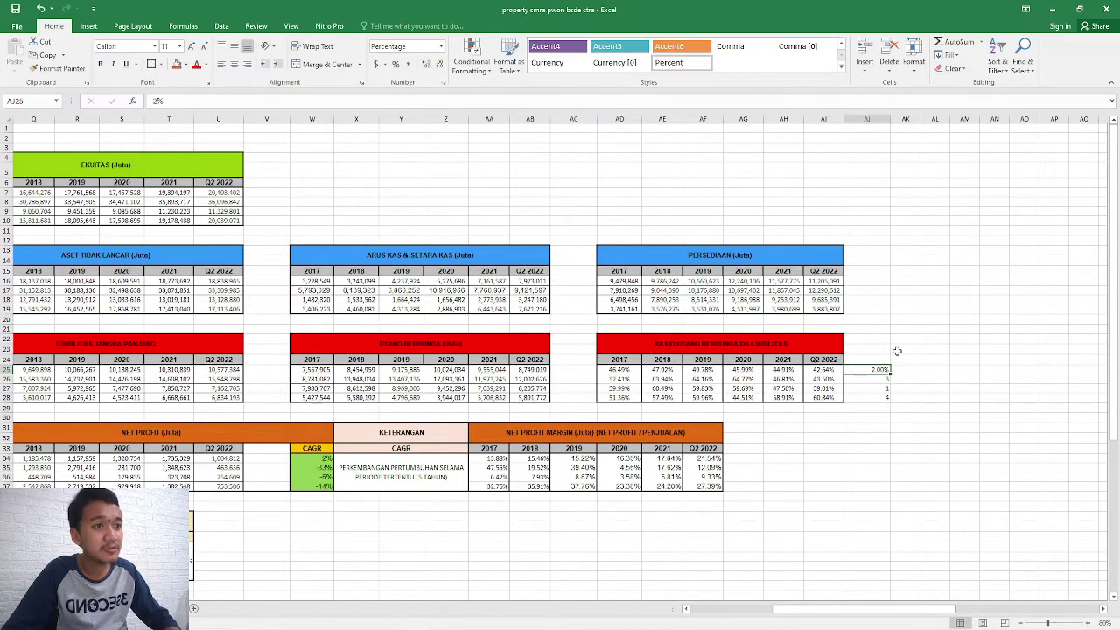
key(ctrl+shift+grave)
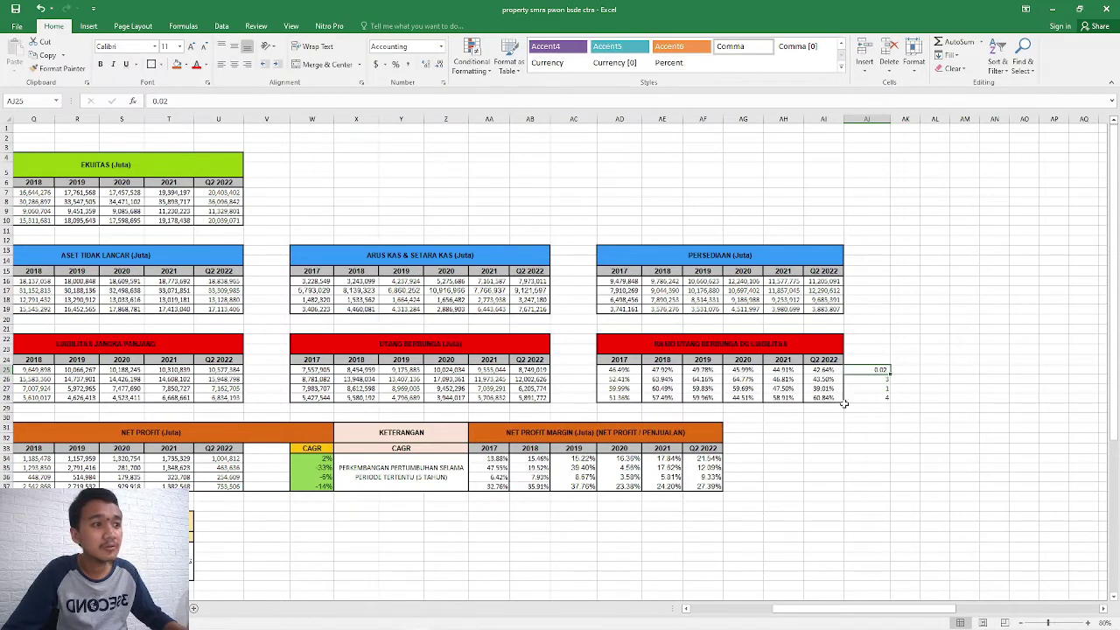
click(877, 390)
key(ctrl+z)
key(Down)
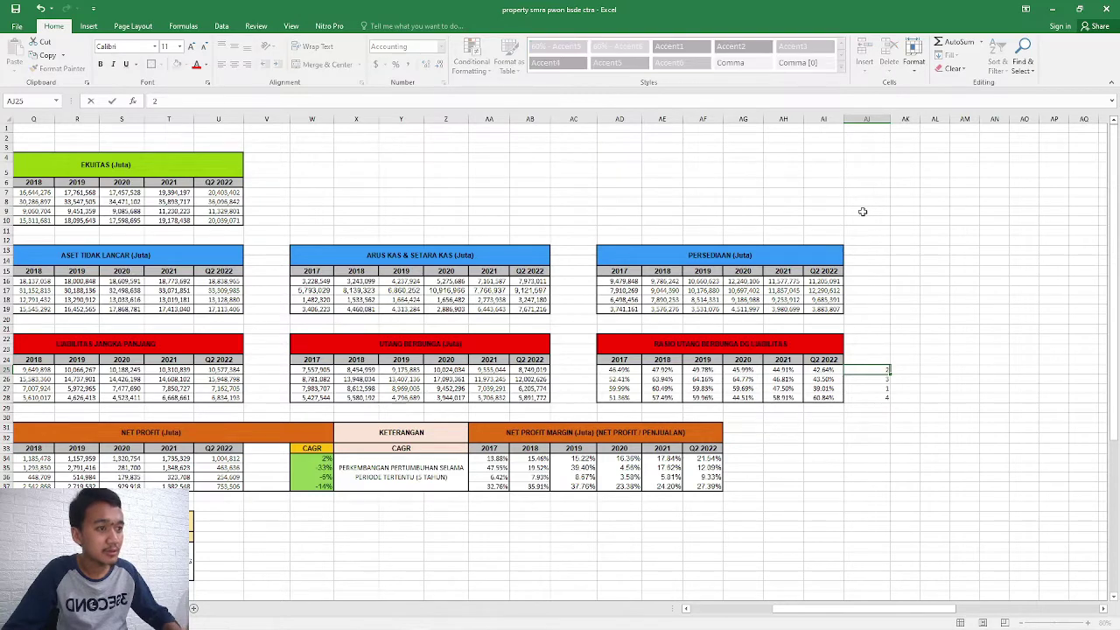
key(Right)
key(Up)
key(Left)
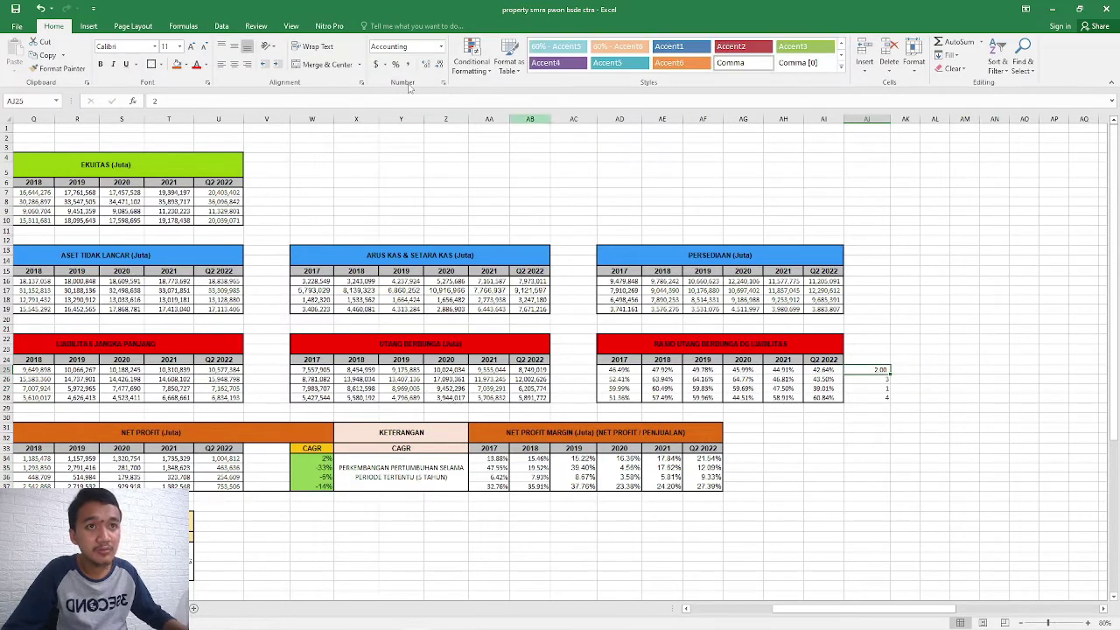
Format CTRA's debt-ratio ranking in AJ25 as Number with no decimal places.
click(441, 46)
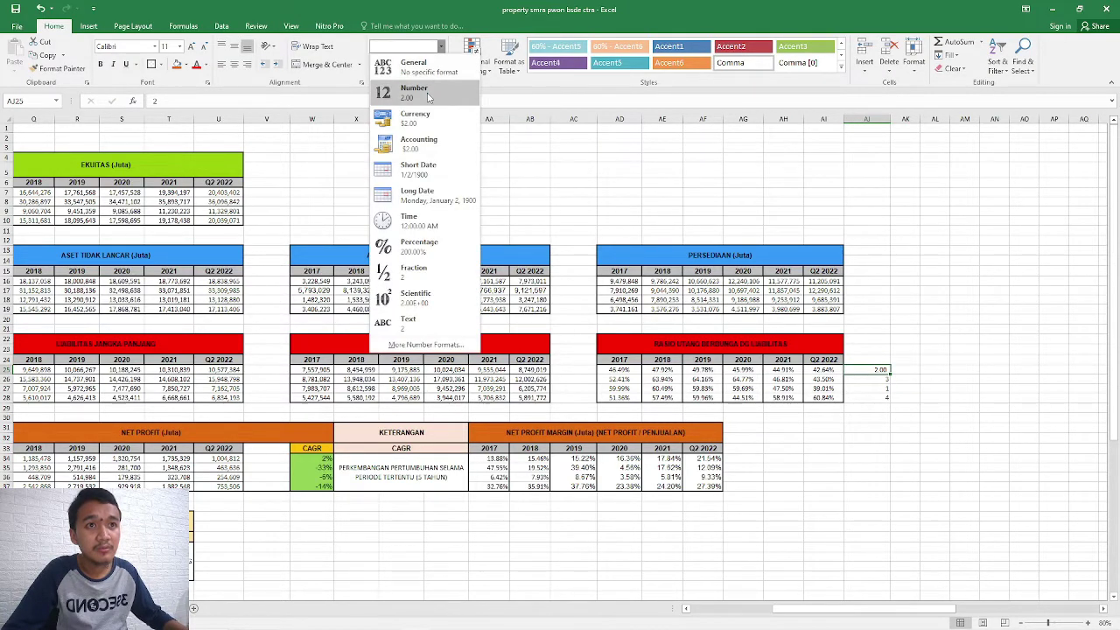
click(430, 91)
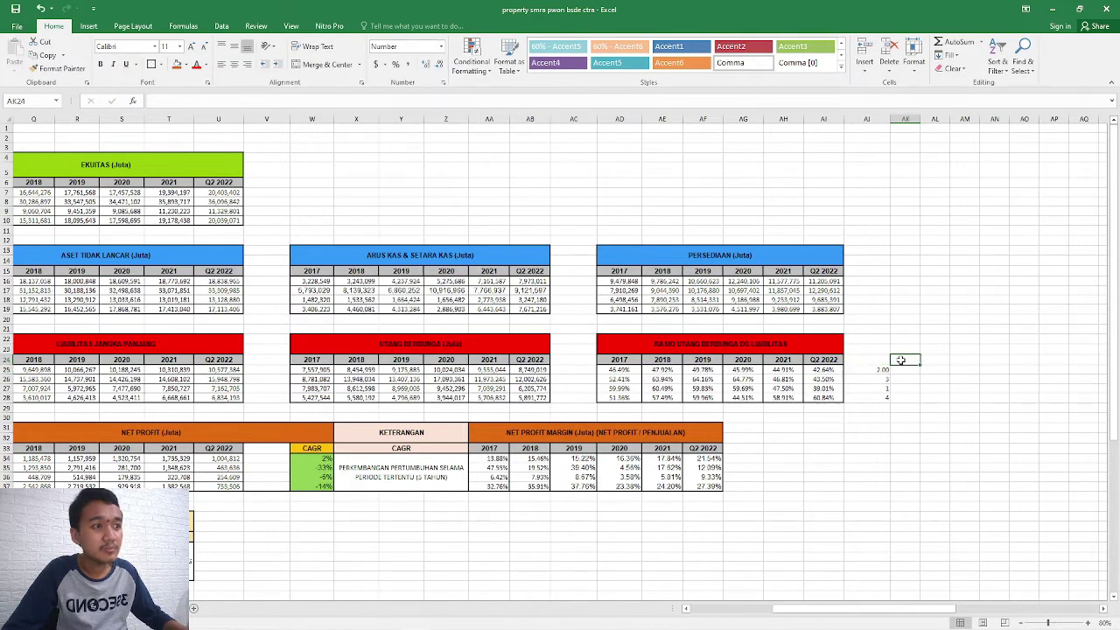
click(426, 65)
click(426, 65)
click(439, 64)
click(439, 64)
click(440, 65)
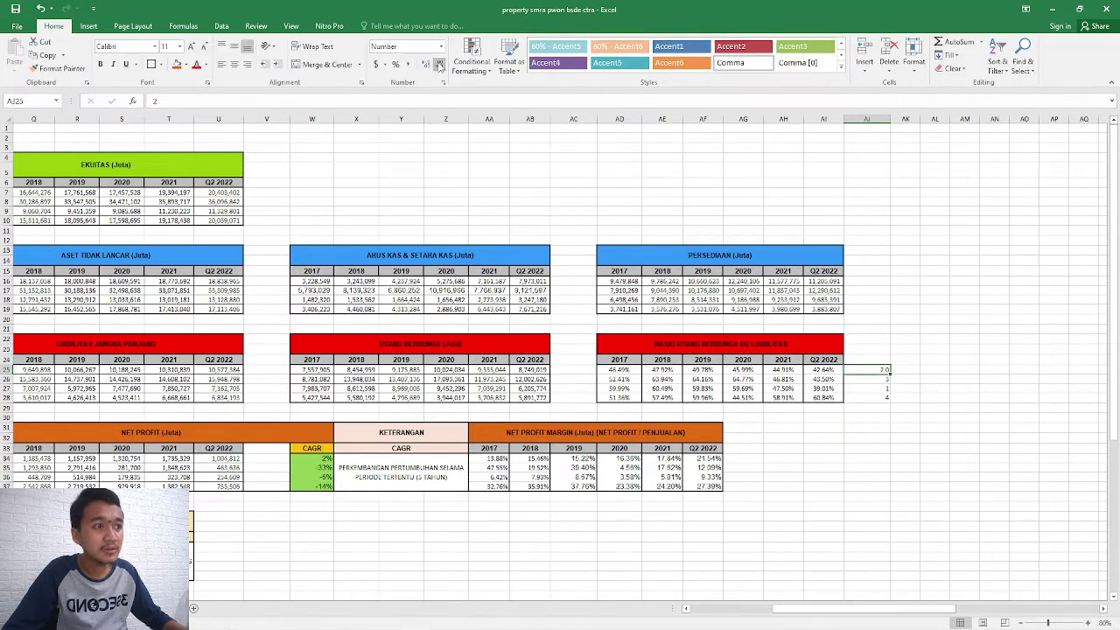
Examine PWON's interest-bearing debt ratio for 2020 and Q2 2022, and compare PWON's and CTRA's figures in the Net Profit Margin table.
click(731, 398)
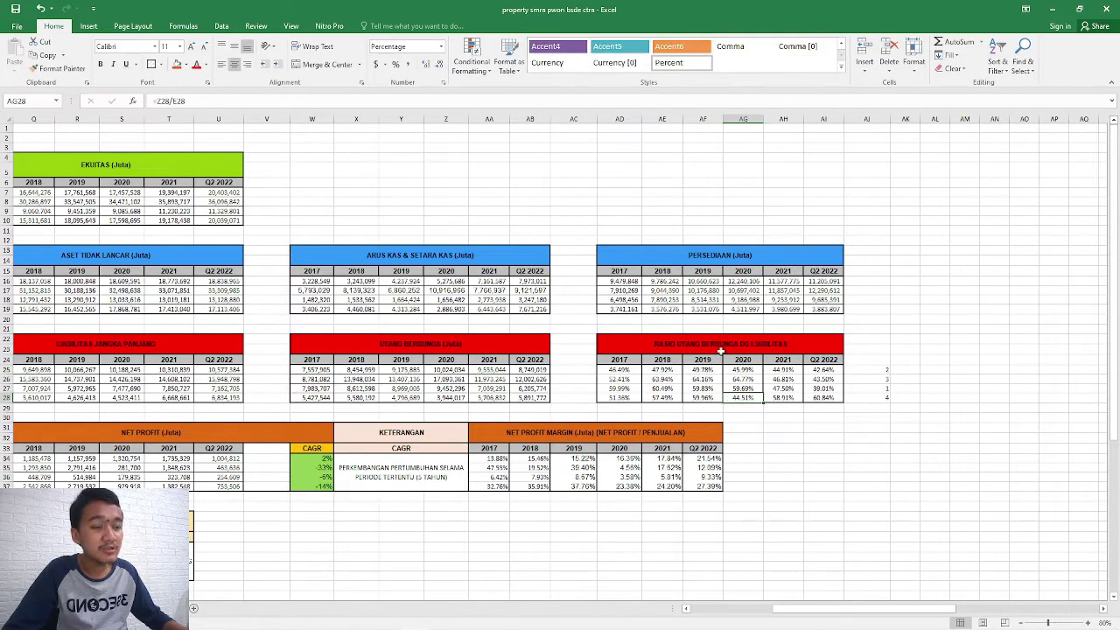
click(800, 417)
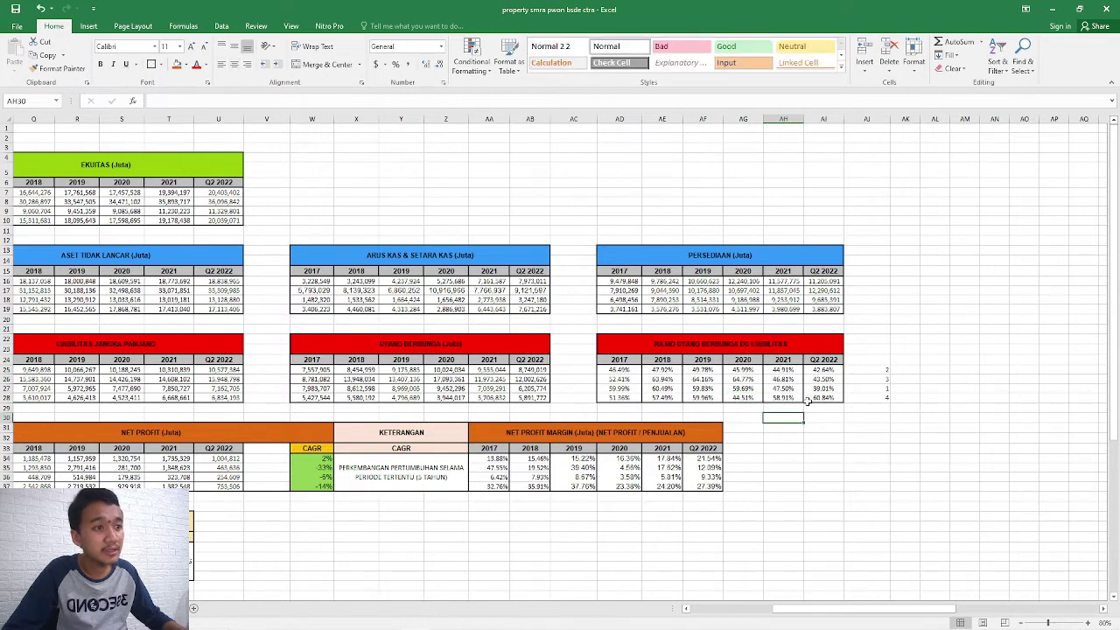
click(823, 398)
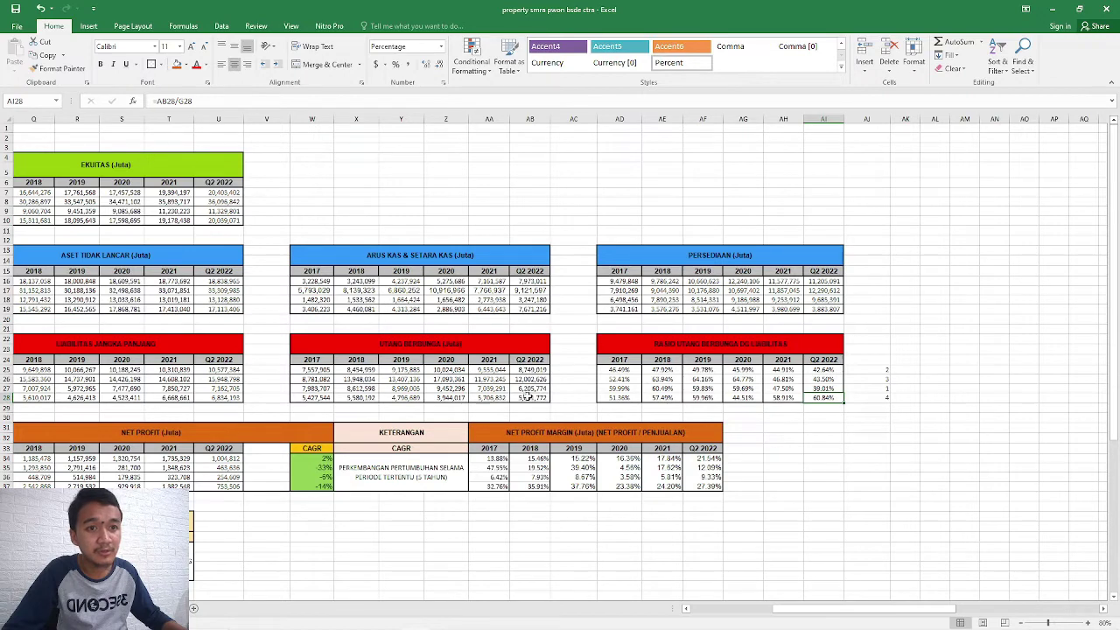
drag(910, 608, 828, 608)
scroll(322, 395, down, 1)
scroll(323, 395, down, 2)
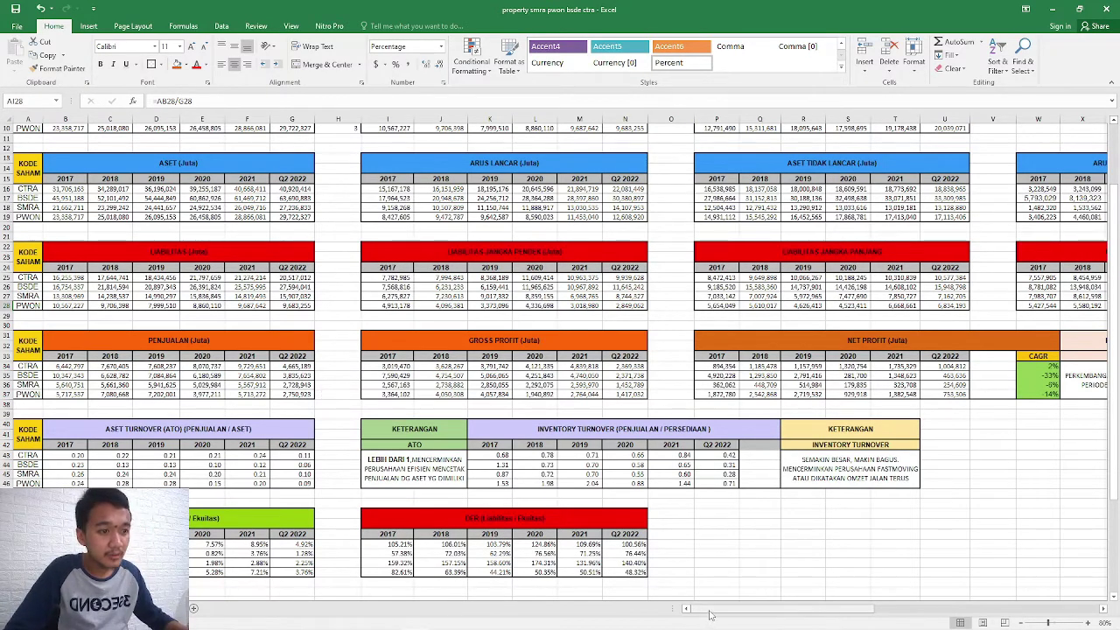
drag(710, 617, 798, 617)
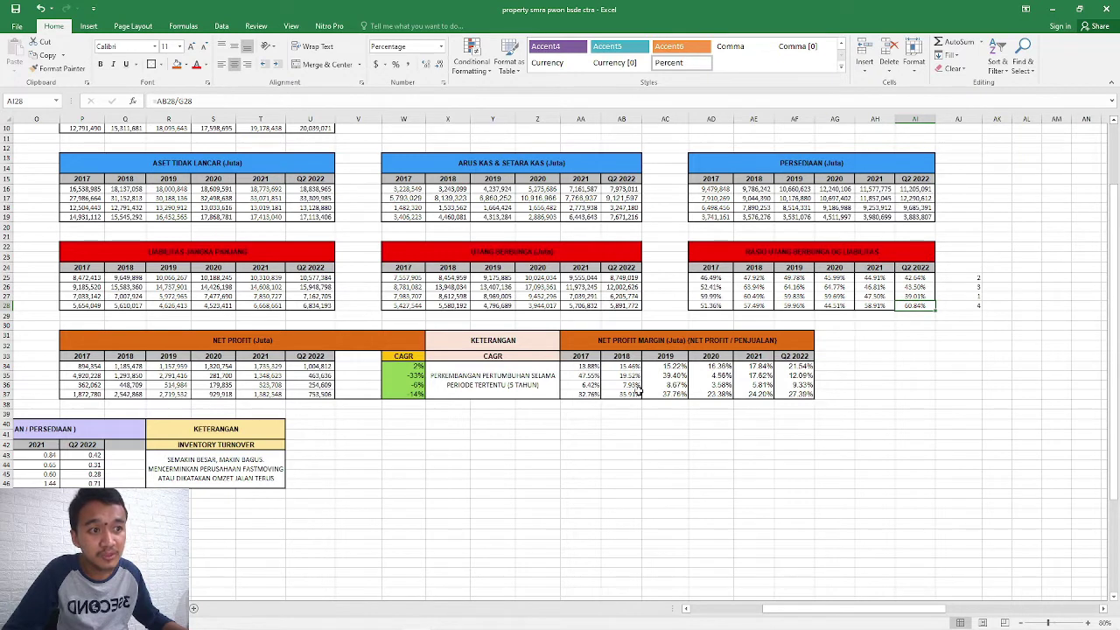
click(722, 396)
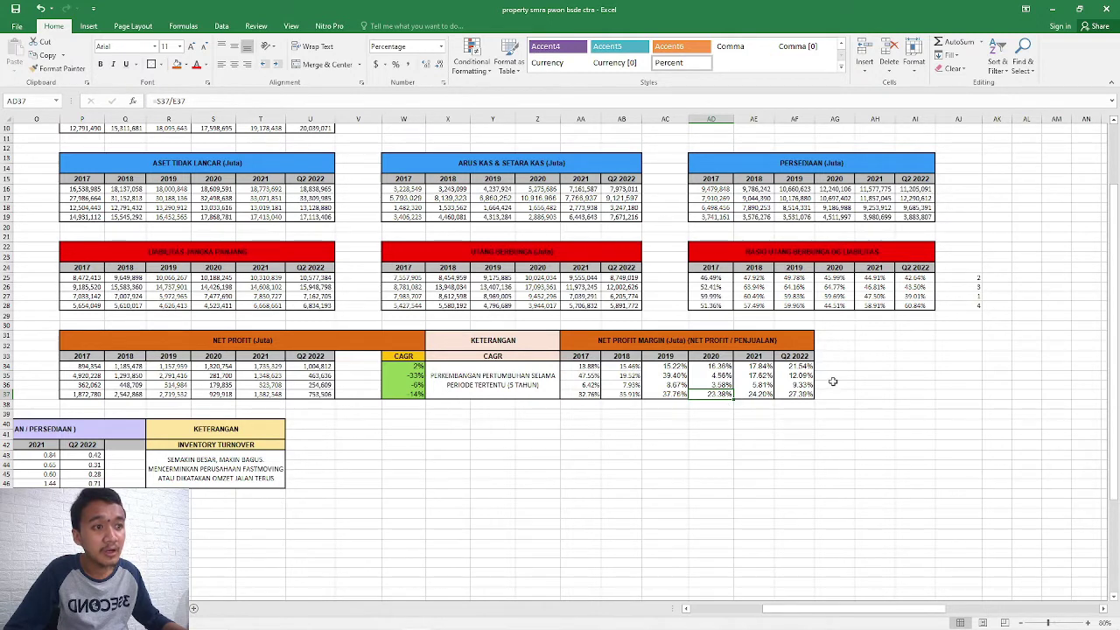
click(619, 367)
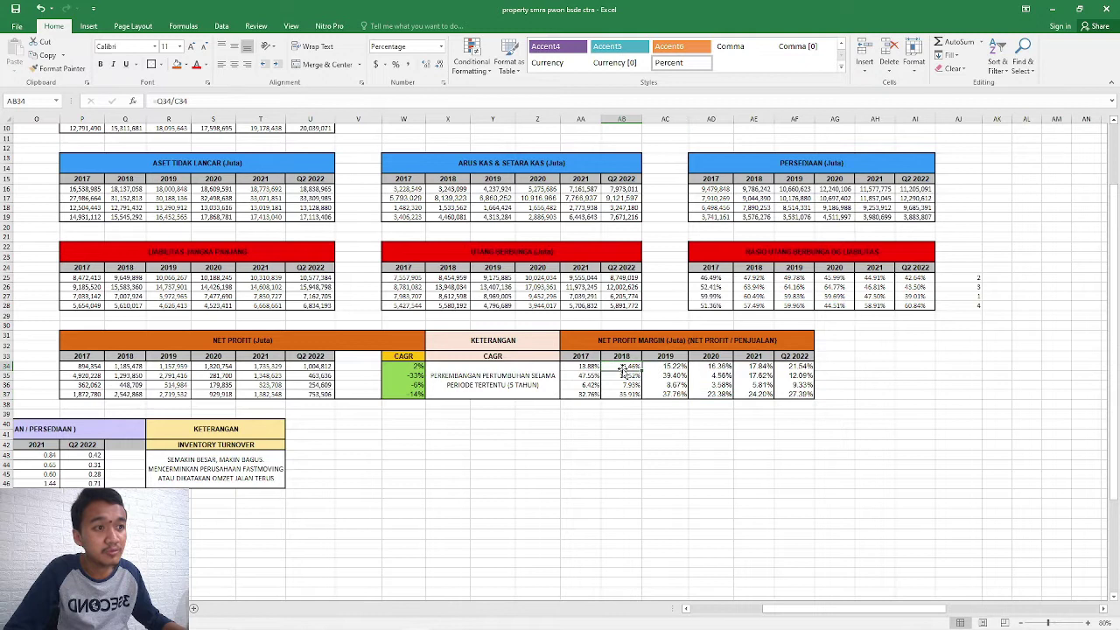
click(796, 366)
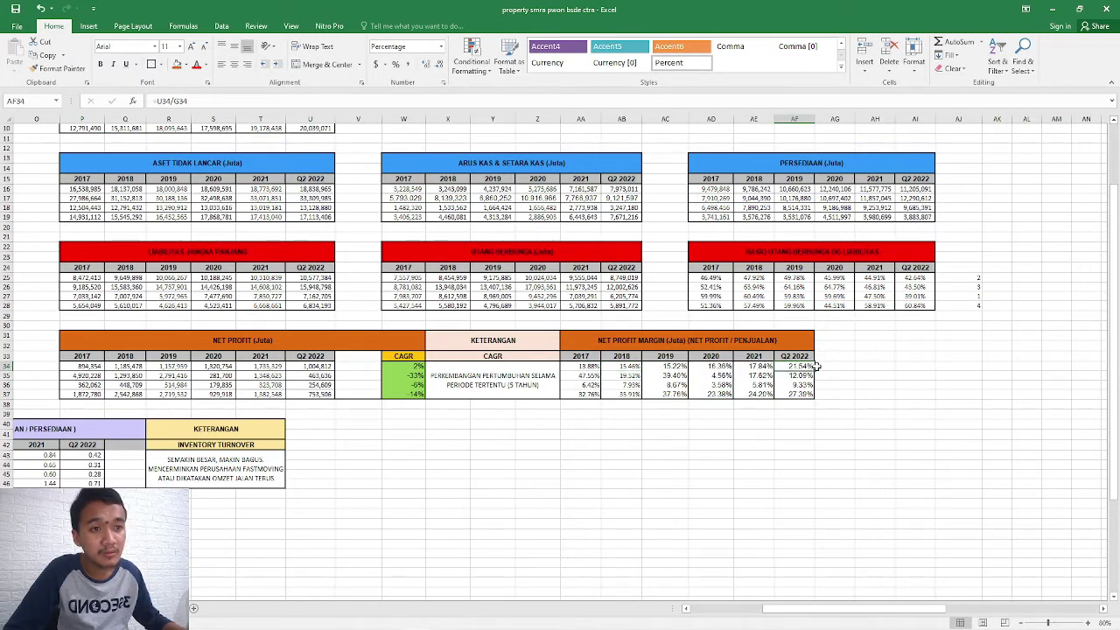
Enter rankings in column AG beside the Net Profit Margin table: CTRA 2, BSDE 3, SMRA 4 and PWON 1.
click(829, 393)
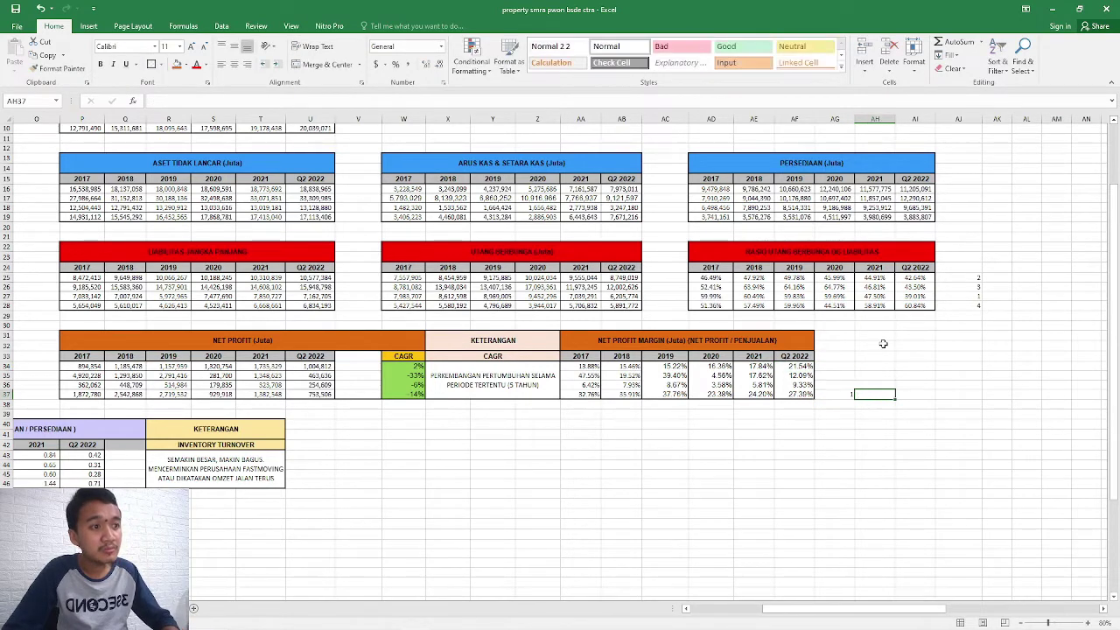
key(Up)
key(Up)
key(Up)
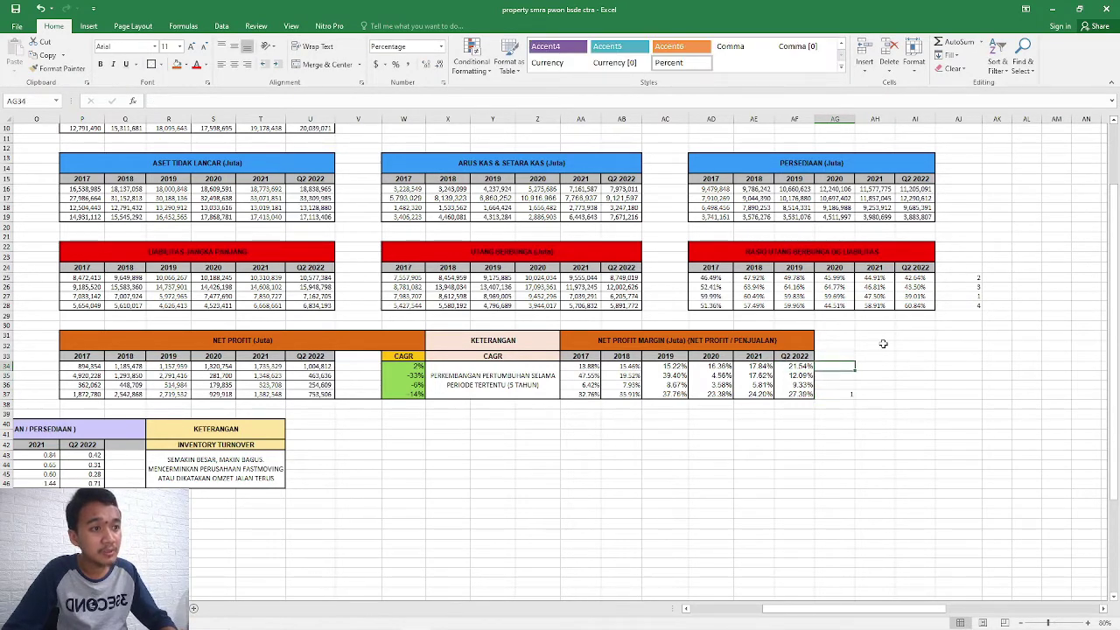
text(2)
key(Return)
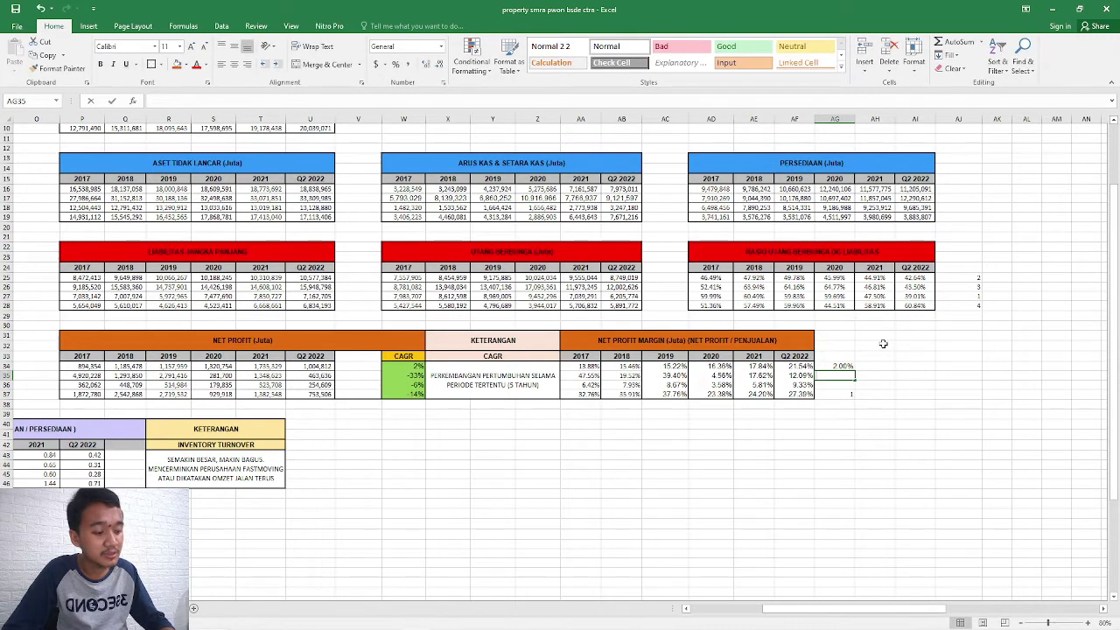
text(3)
key(Return)
text(4)
key(Return)
key(Return)
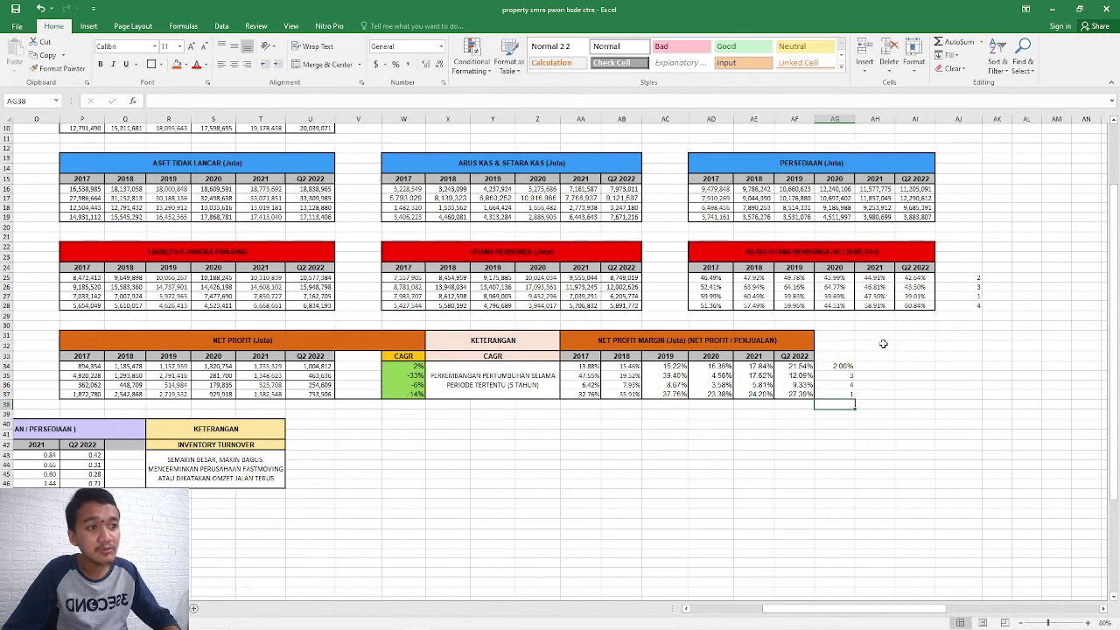
Return to the worksheet's first columns and examine the Asset Turnover and Inventory Turnover tables and the ATO explanation.
key(Left)
key(Left)
key(Left)
key(Left)
key(Left)
key(Left)
key(Left)
key(Left)
key(Left)
key(Left)
key(Left)
key(Left)
key(Left)
key(Left)
key(Left)
key(Left)
key(Left)
key(Left)
key(Left)
key(Left)
key(Left)
key(Left)
key(Left)
key(Left)
key(Left)
key(Left)
key(Left)
key(Left)
key(Left)
key(Left)
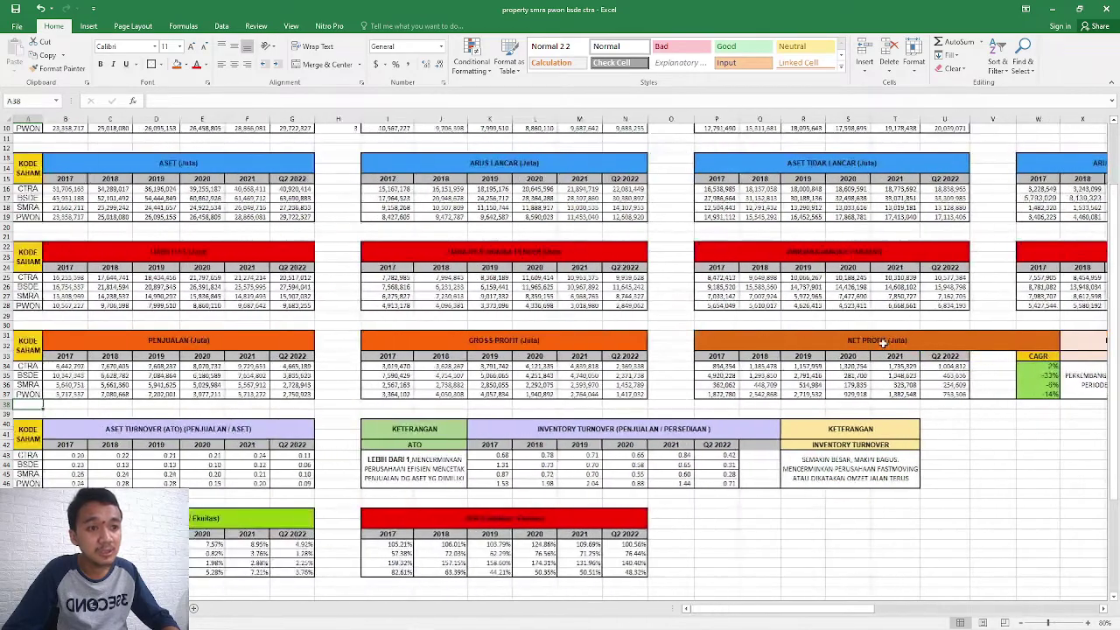
key(Right)
key(Right)
key(Right)
key(Right)
key(Right)
key(Right)
key(Right)
key(Right)
key(Right)
key(Right)
key(Right)
key(Right)
key(Right)
key(Right)
key(Right)
key(Right)
key(Right)
key(Right)
key(Right)
key(Right)
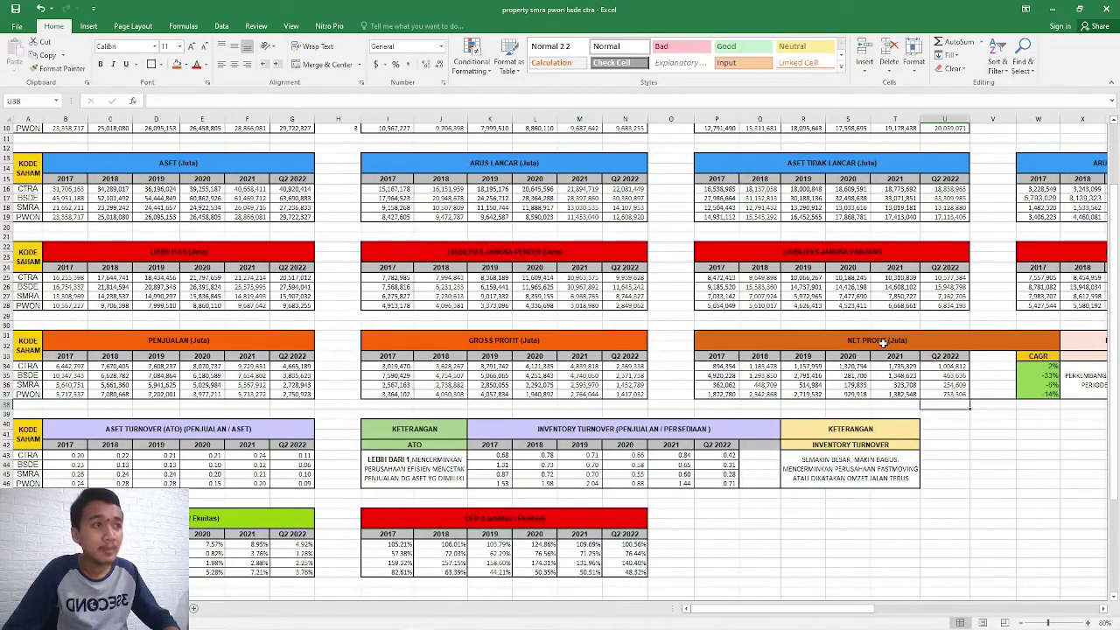
key(Left)
key(Left)
key(Left)
key(Left)
key(Left)
key(Left)
key(Left)
key(Left)
key(Left)
key(Left)
key(Left)
key(Left)
key(Left)
key(Left)
key(Left)
key(Left)
key(Left)
key(Left)
key(Left)
key(Left)
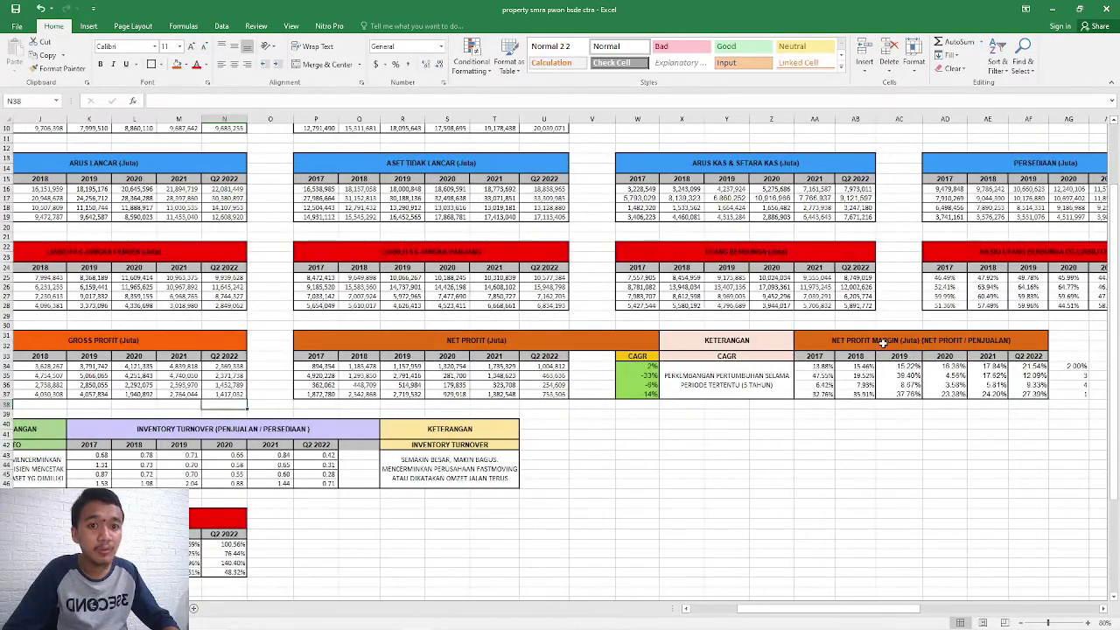
key(Down)
key(Right)
key(Right)
key(Right)
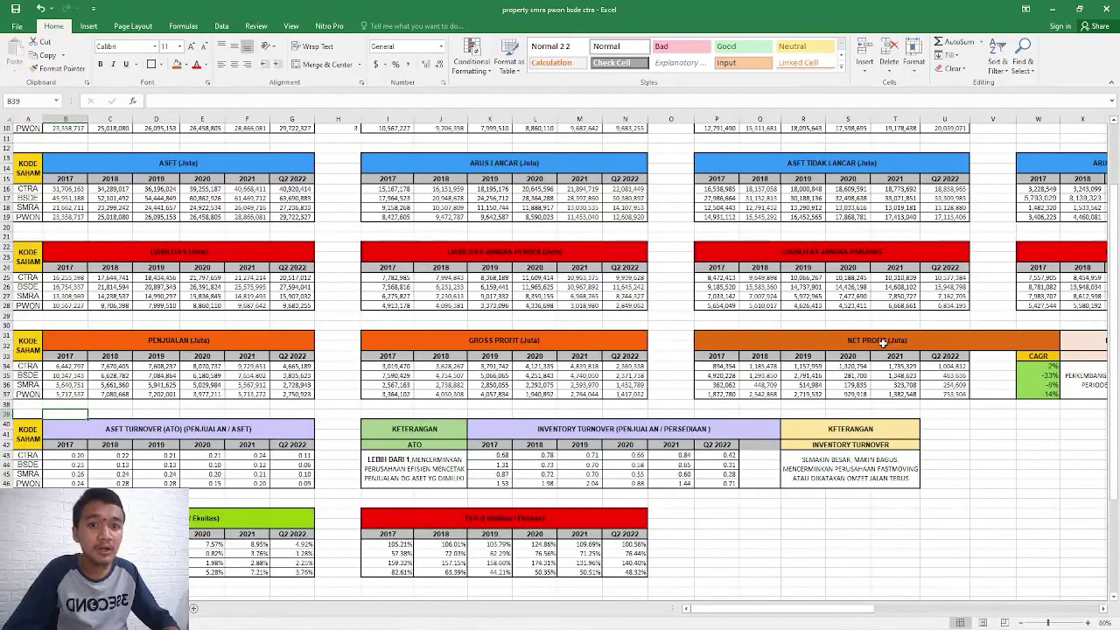
key(Down)
key(Right)
key(Right)
key(Right)
key(Right)
key(Right)
key(Right)
key(Right)
key(Right)
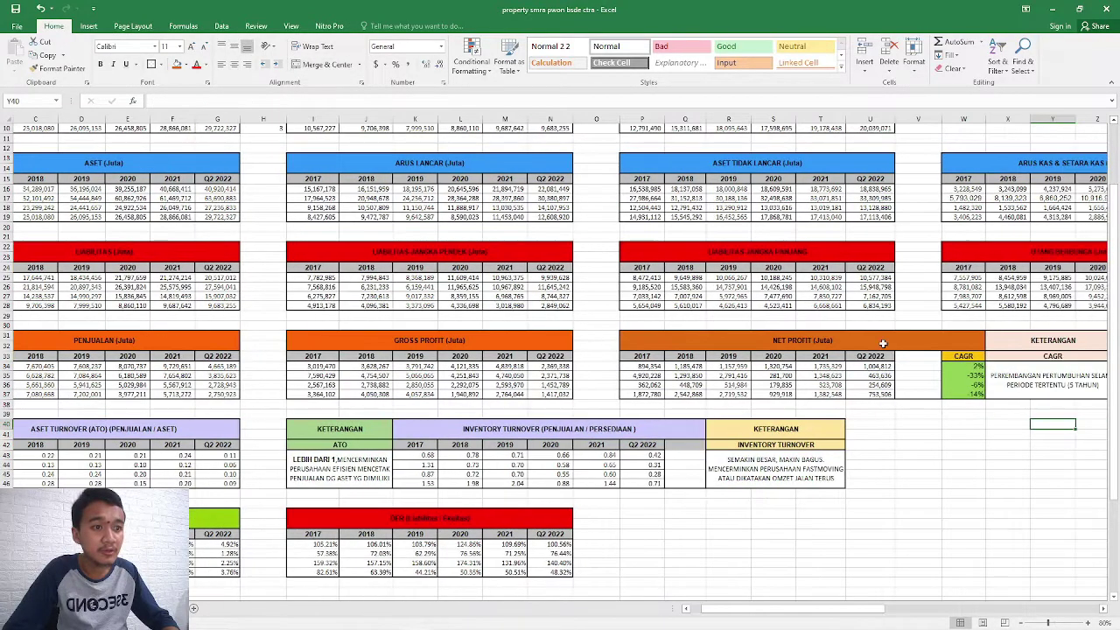
key(Left)
key(Left)
key(Left)
key(Left)
key(Left)
key(Left)
key(Left)
key(Left)
key(Left)
key(Left)
key(Left)
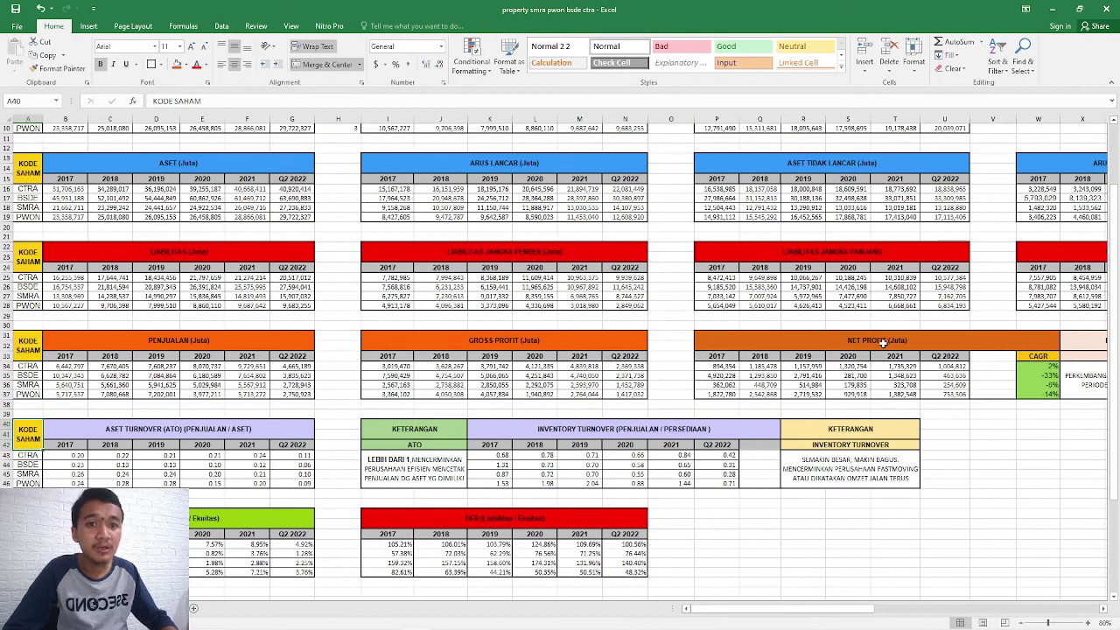
click(208, 432)
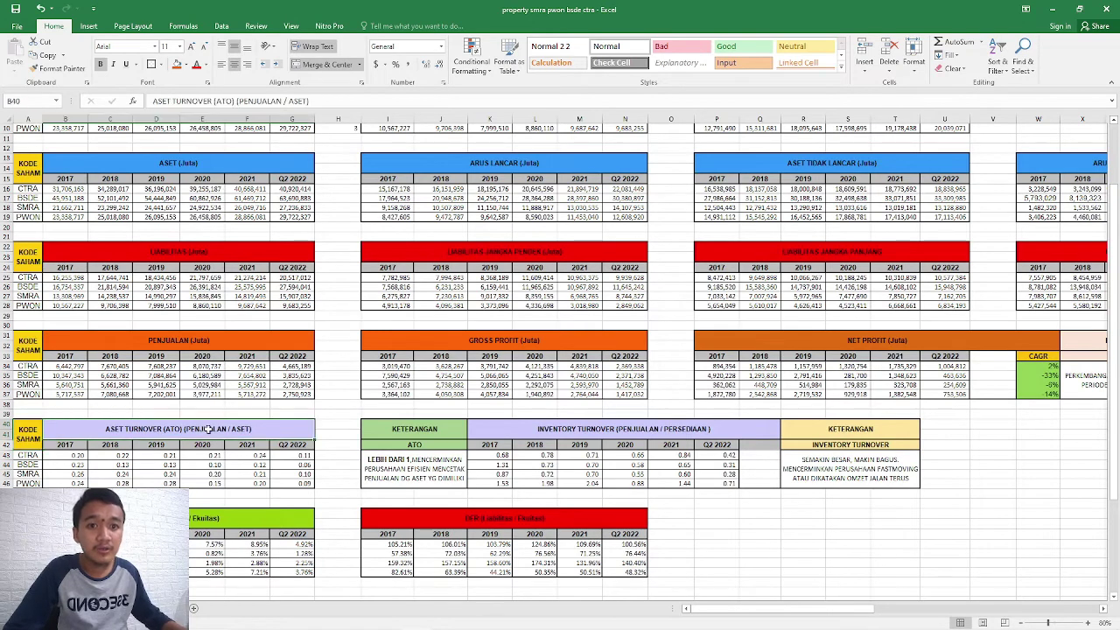
click(676, 434)
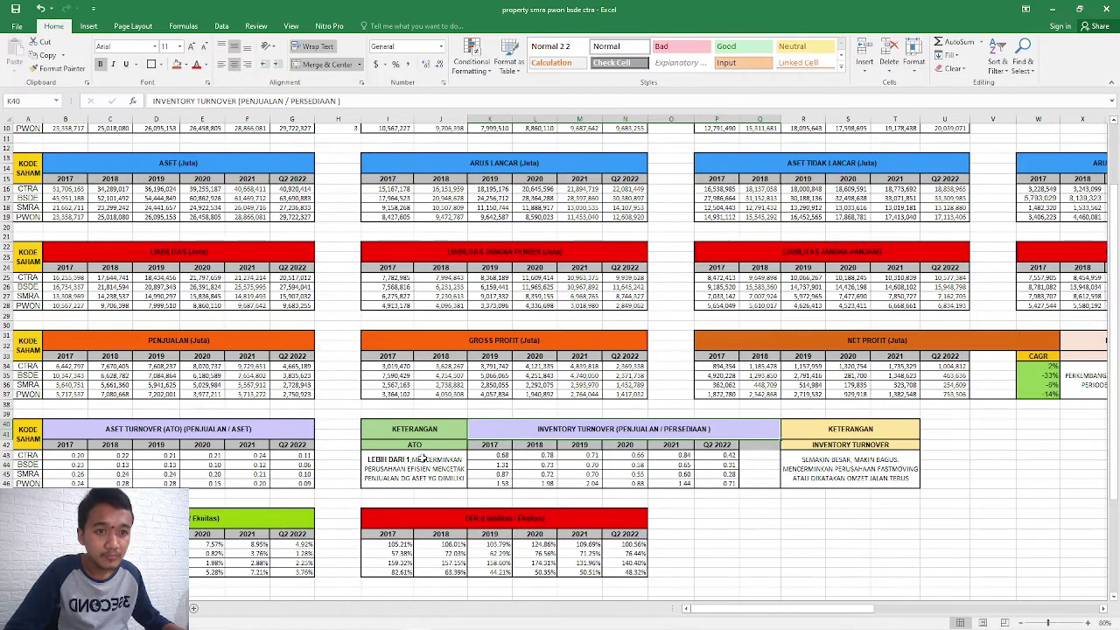
scroll(422, 458, down, 4)
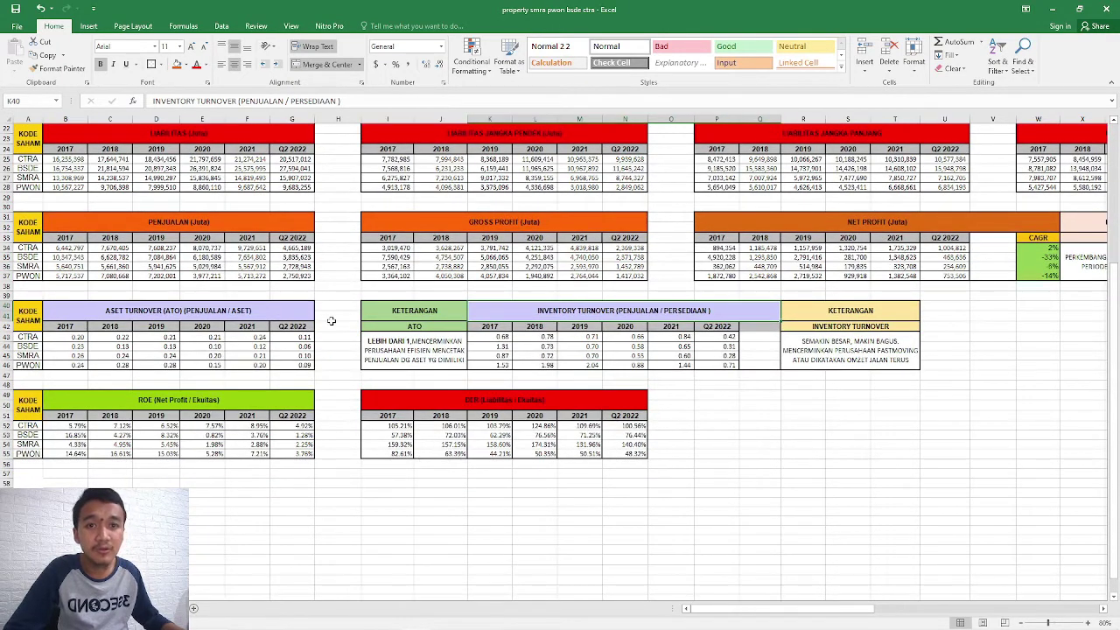
click(454, 346)
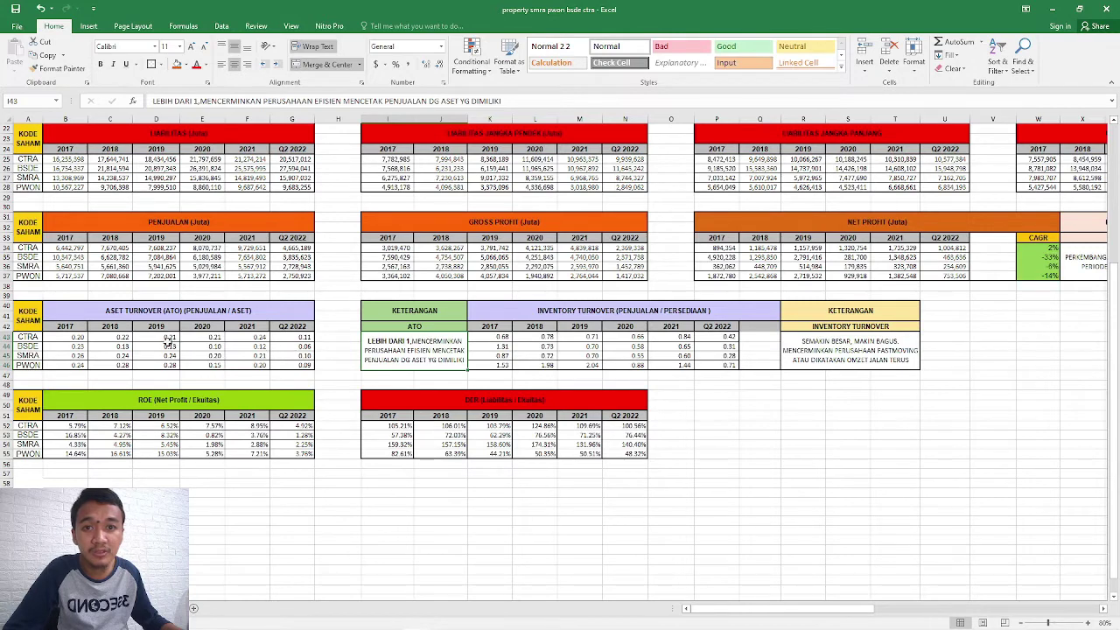
Enter rankings in column H beside the Asset Turnover table: CTRA 1, BSDE 4, SMRA 2 and PWON 3.
click(325, 337)
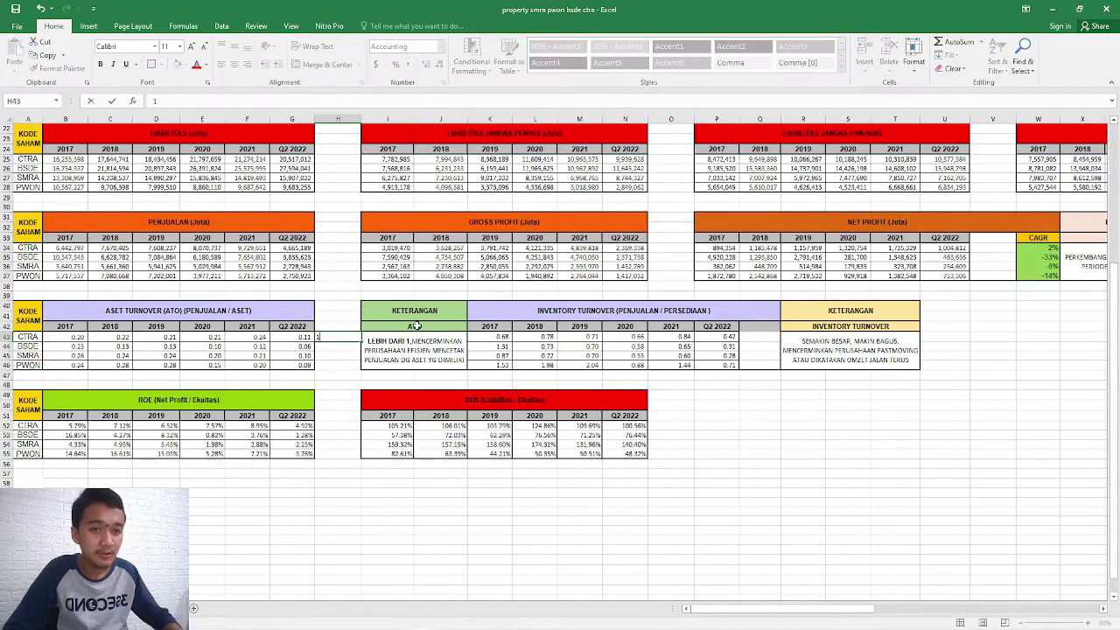
text(1)
key(Return)
key(Return)
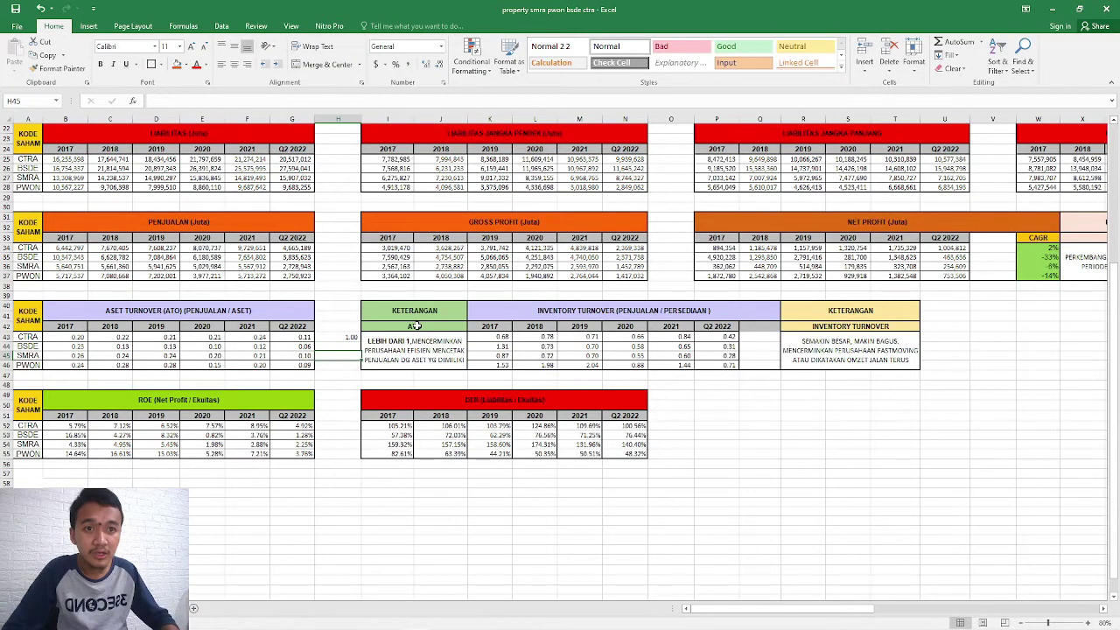
text(2)
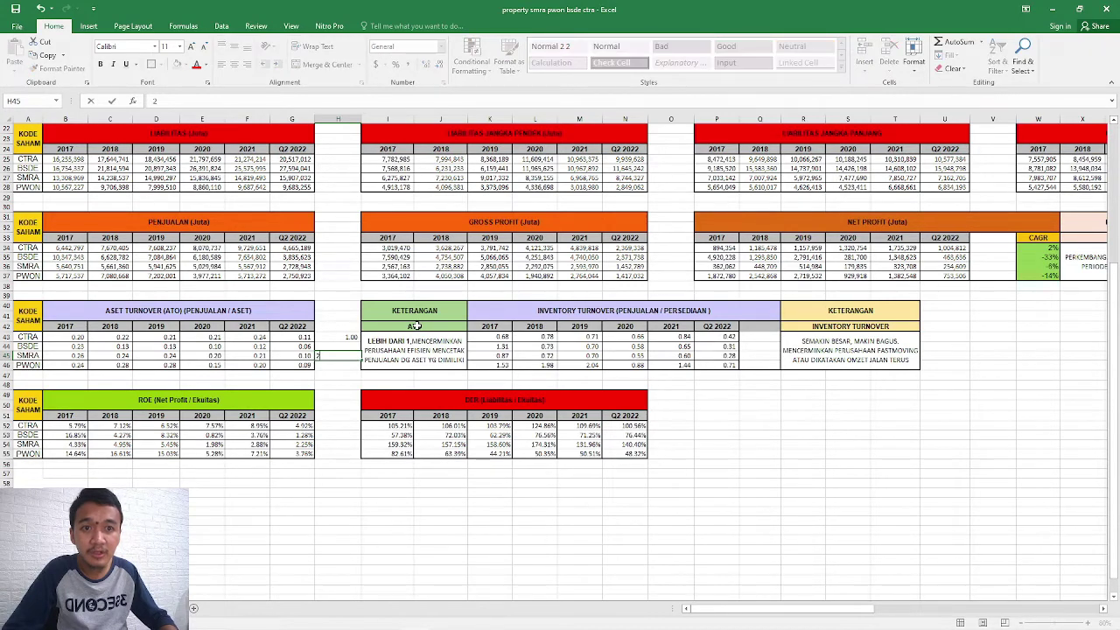
key(Escape)
key(Up)
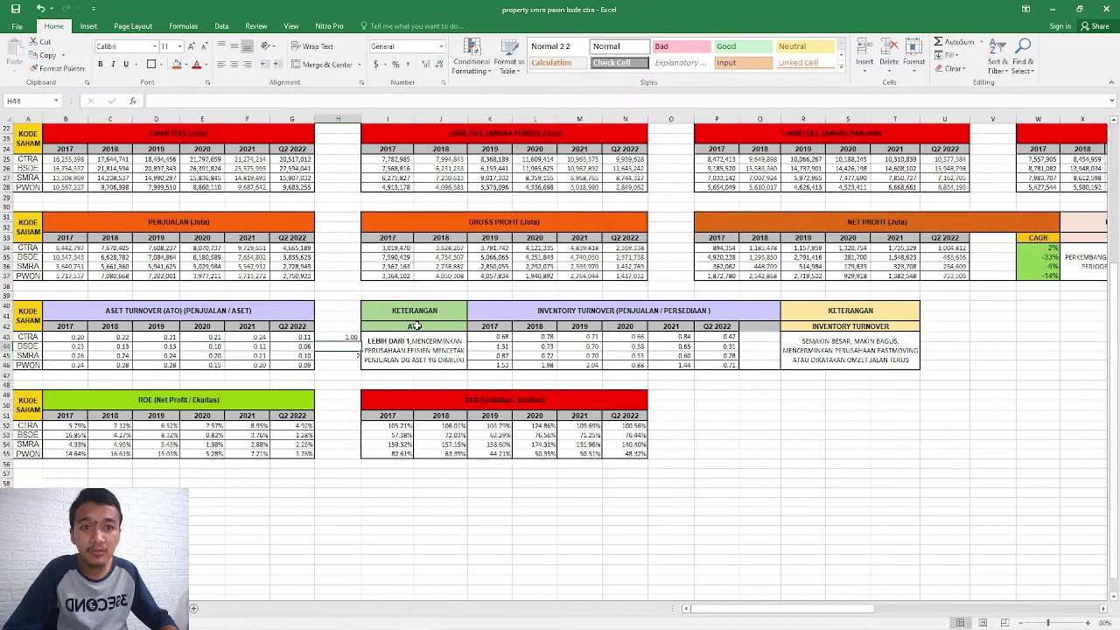
key(Down)
key(Down)
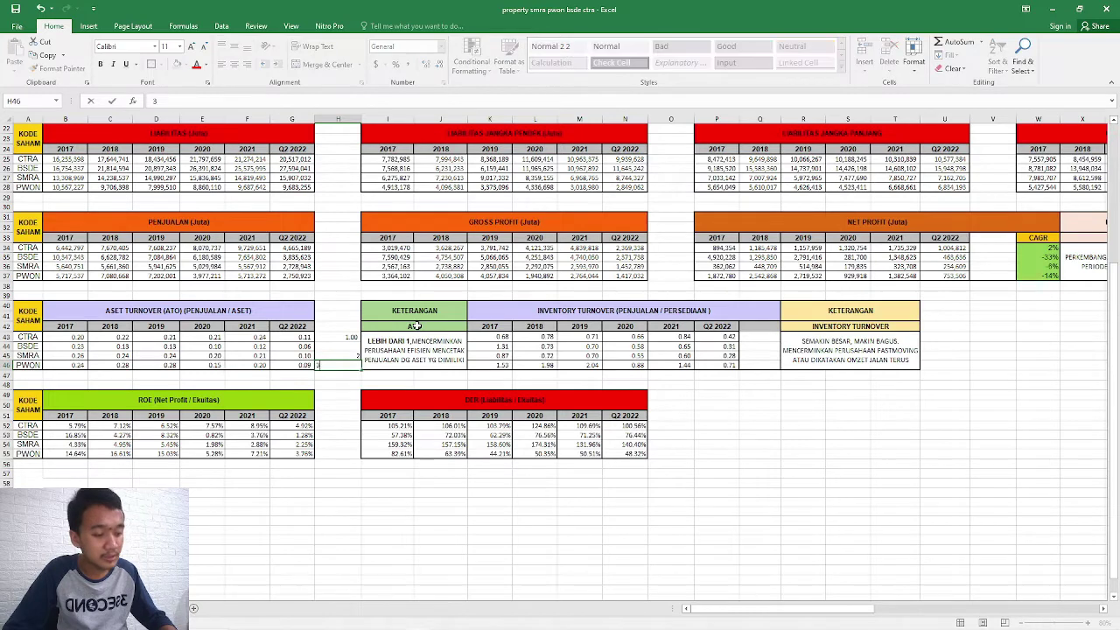
key(Up)
key(Up)
text(4)
key(Right)
Enter rankings in column Q beside the Inventory Turnover table: CTRA 2, BSDE 3, SMRA 4 and PWON 1.
key(Right)
key(Right)
key(Right)
key(Right)
key(Right)
key(Right)
key(Right)
key(Right)
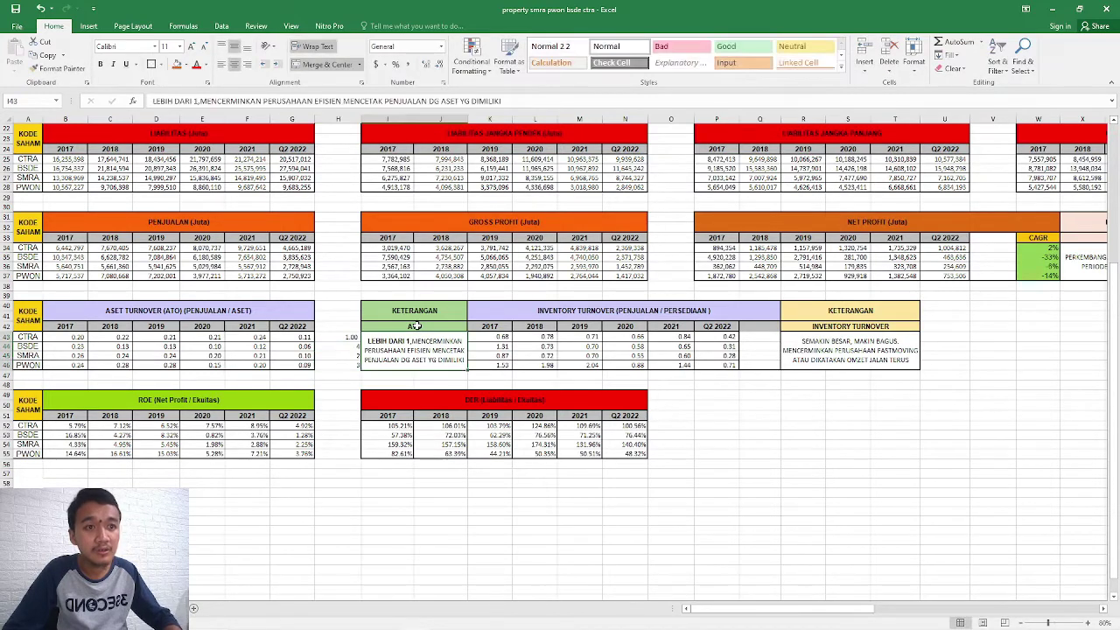
key(Right)
key(Right)
key(Right)
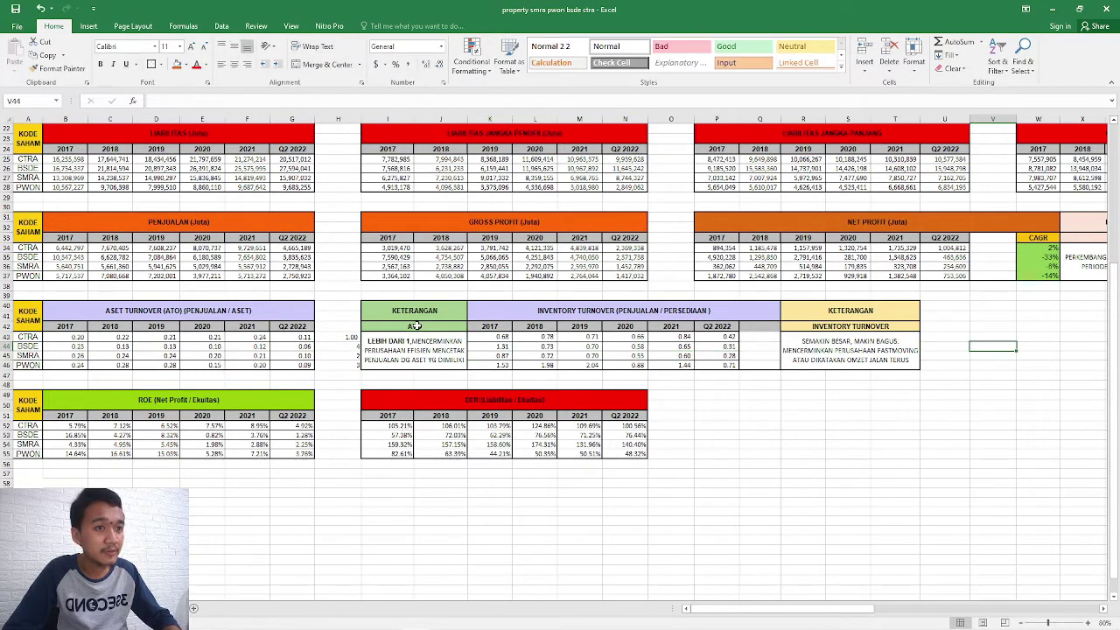
key(Left)
key(Left)
key(Left)
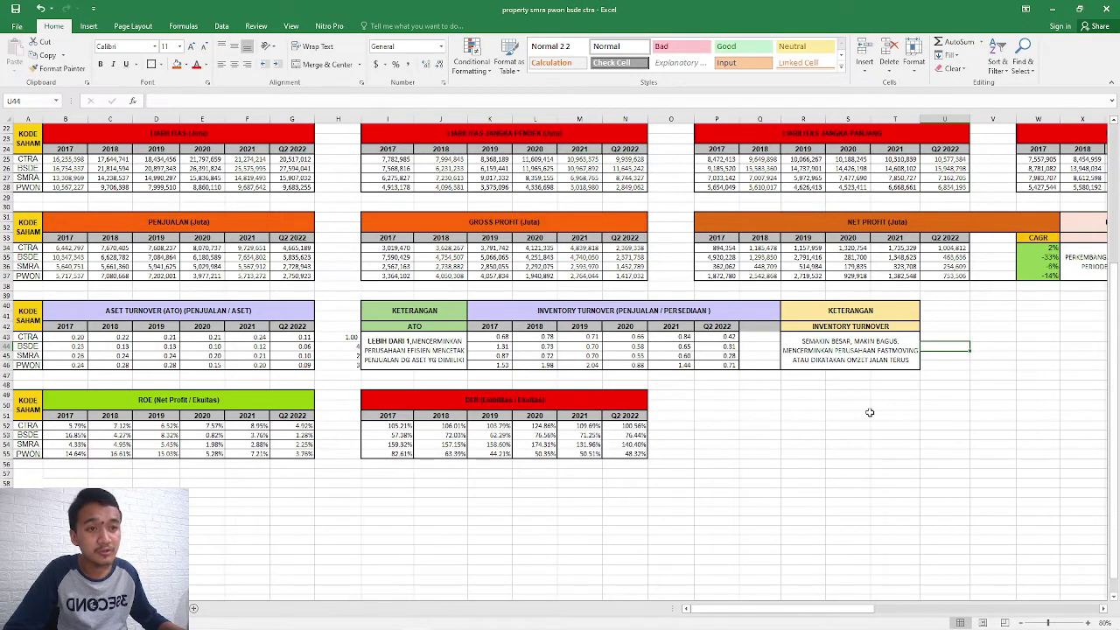
click(758, 357)
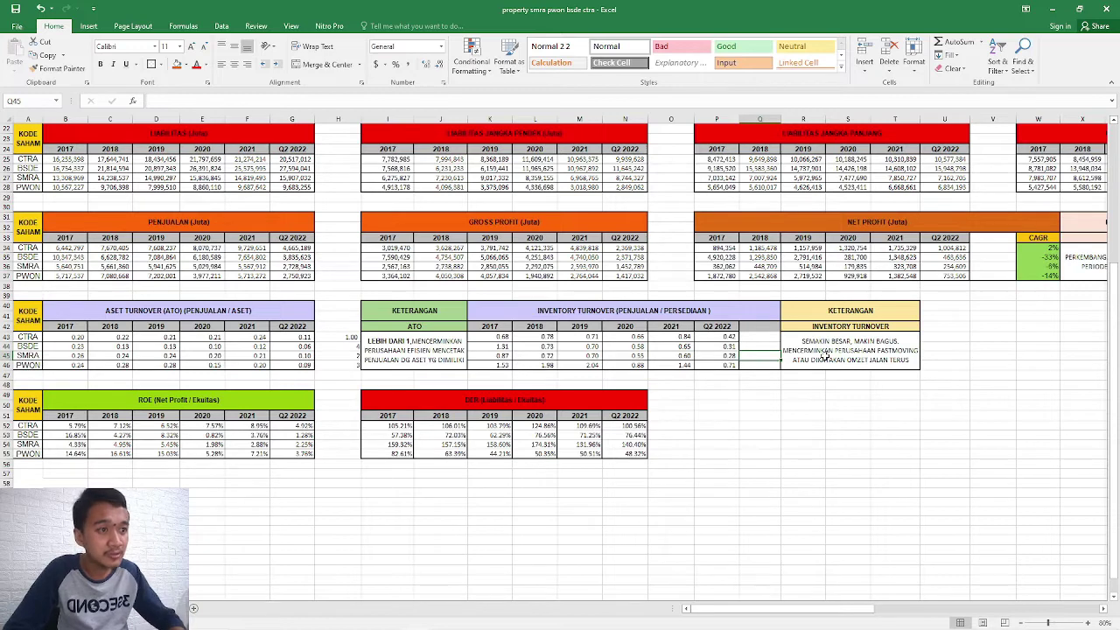
key(Down)
text(2)
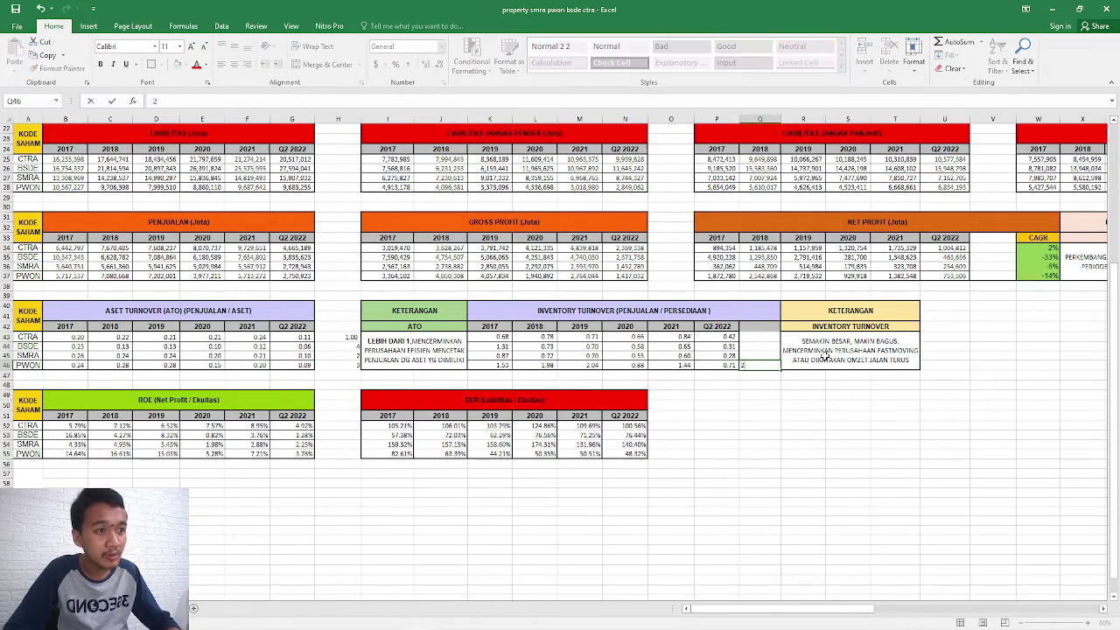
key(BackSpace)
text(1)
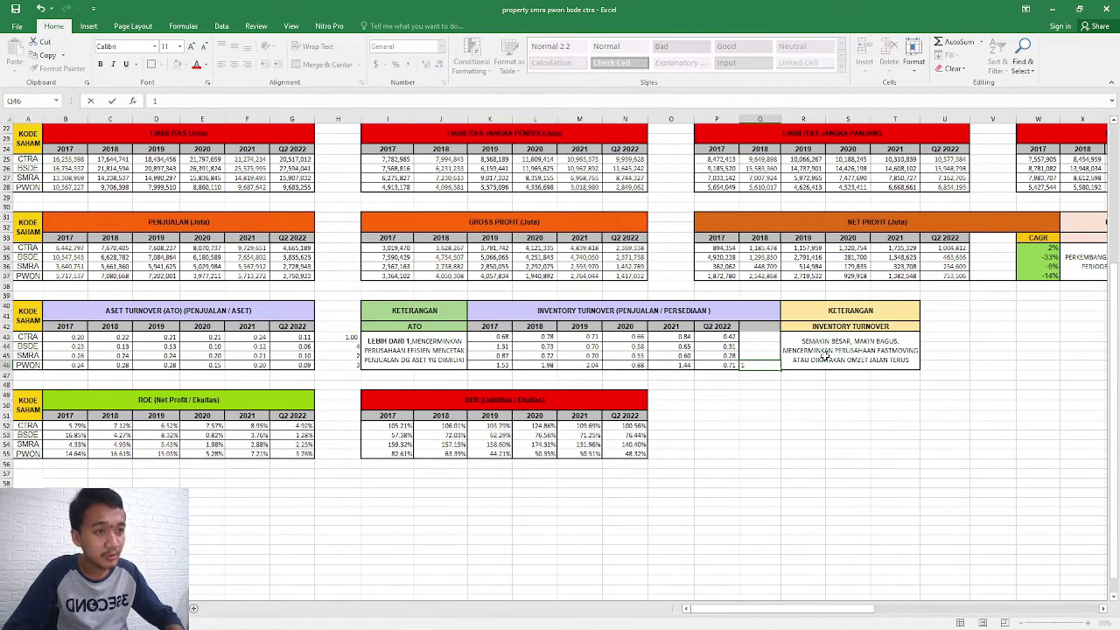
key(Up)
key(Up)
key(Up)
text(3)
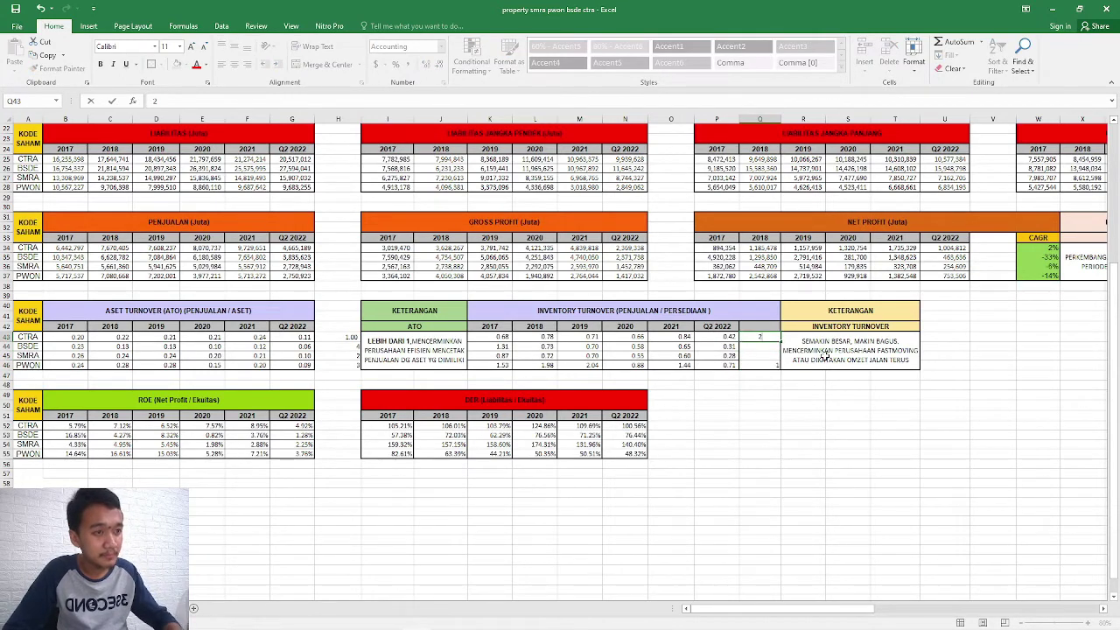
key(Return)
key(Down)
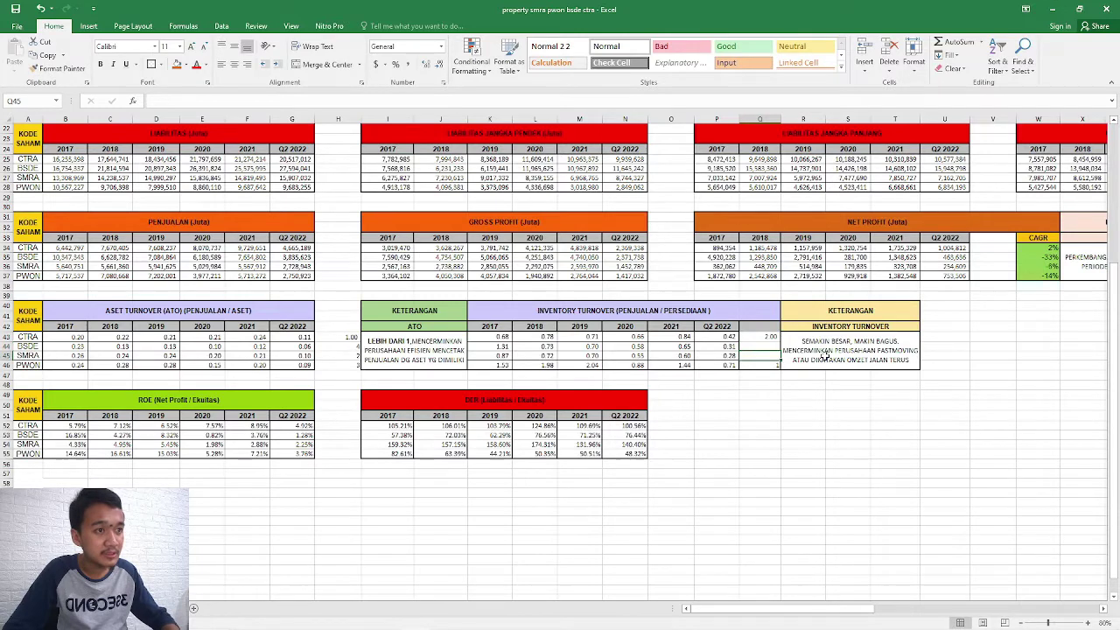
key(Up)
text(3)
key(Return)
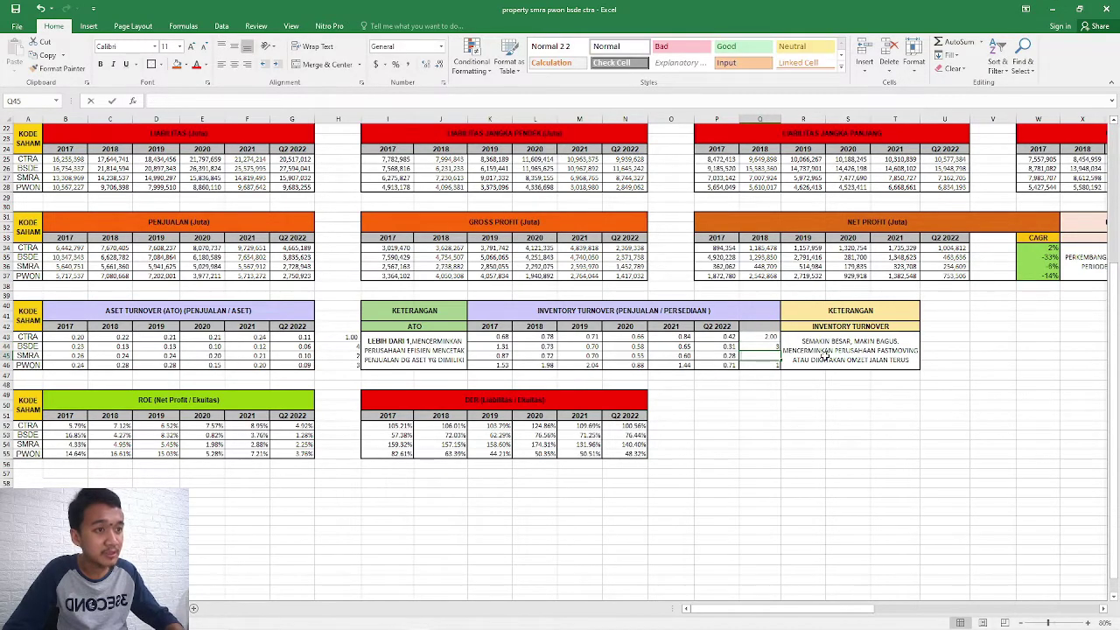
text(4)
key(Return)
Enter rankings in column H beside the ROE table: CTRA 1, BSDE 4, SMRA 3 and PWON 2.
key(Down)
key(Down)
key(Down)
key(Left)
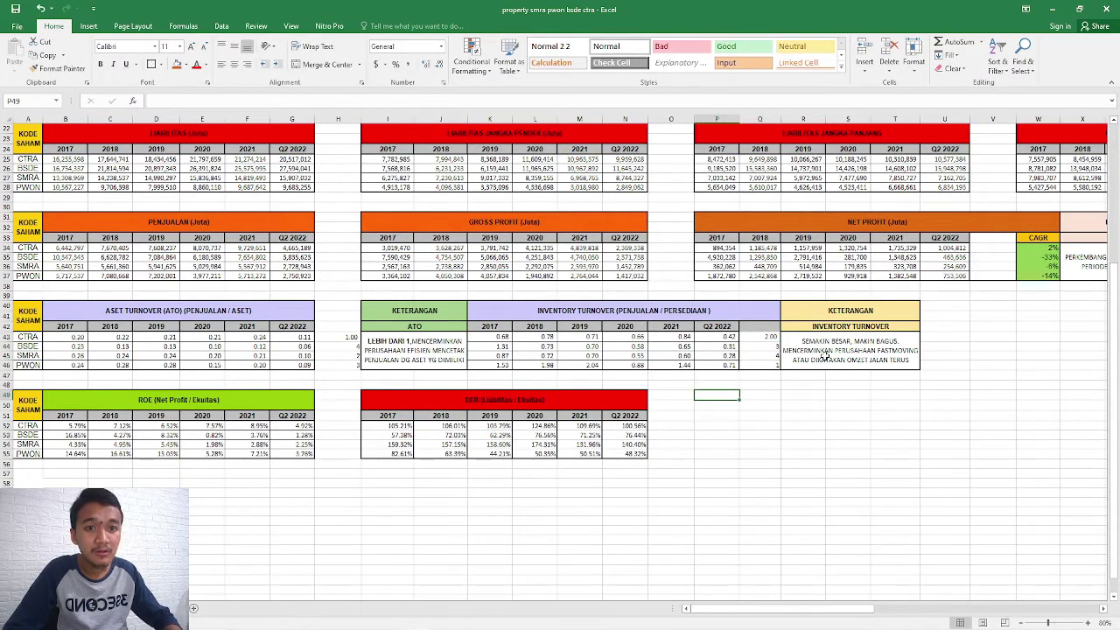
key(ctrl+Left)
key(ctrl+Left)
key(Right)
key(Down)
key(Down)
key(Down)
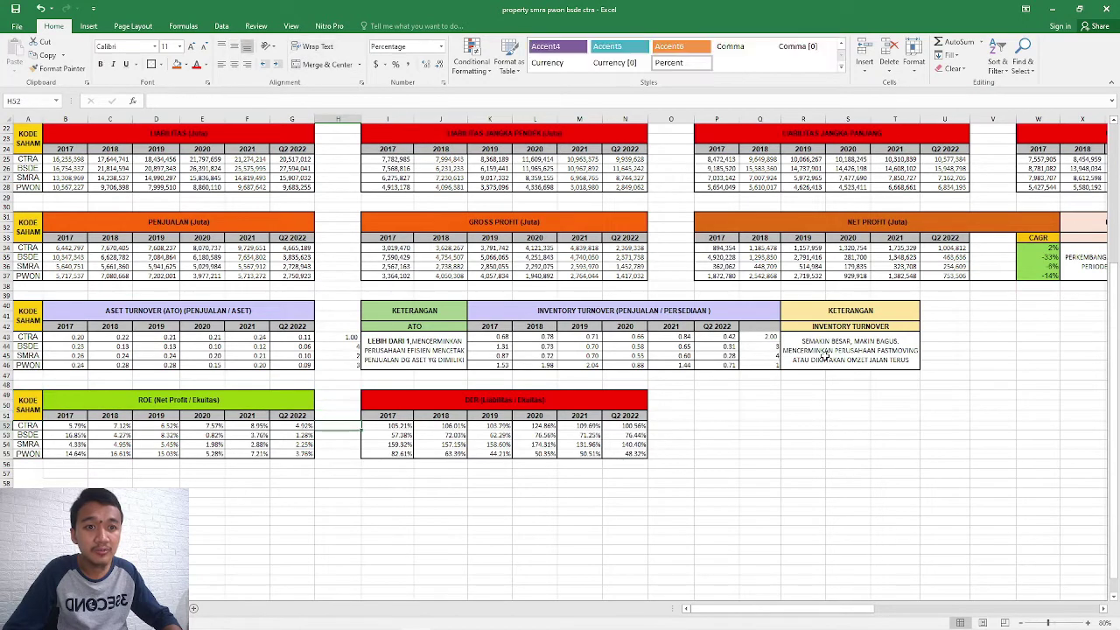
text(1)
key(Return)
key(Down)
key(Down)
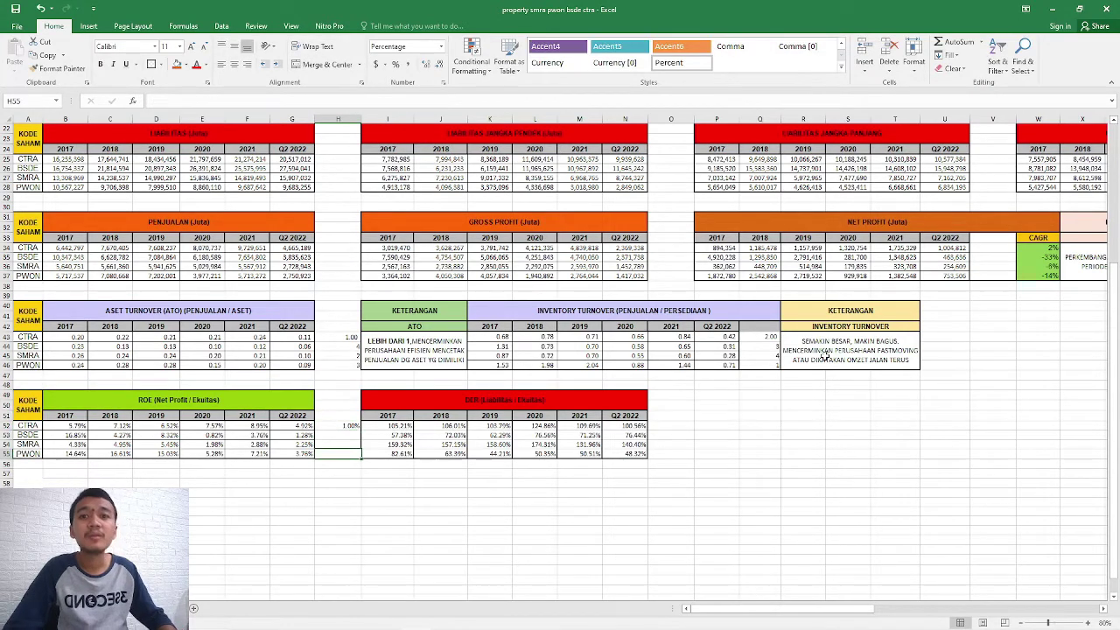
text(2)
key(Up)
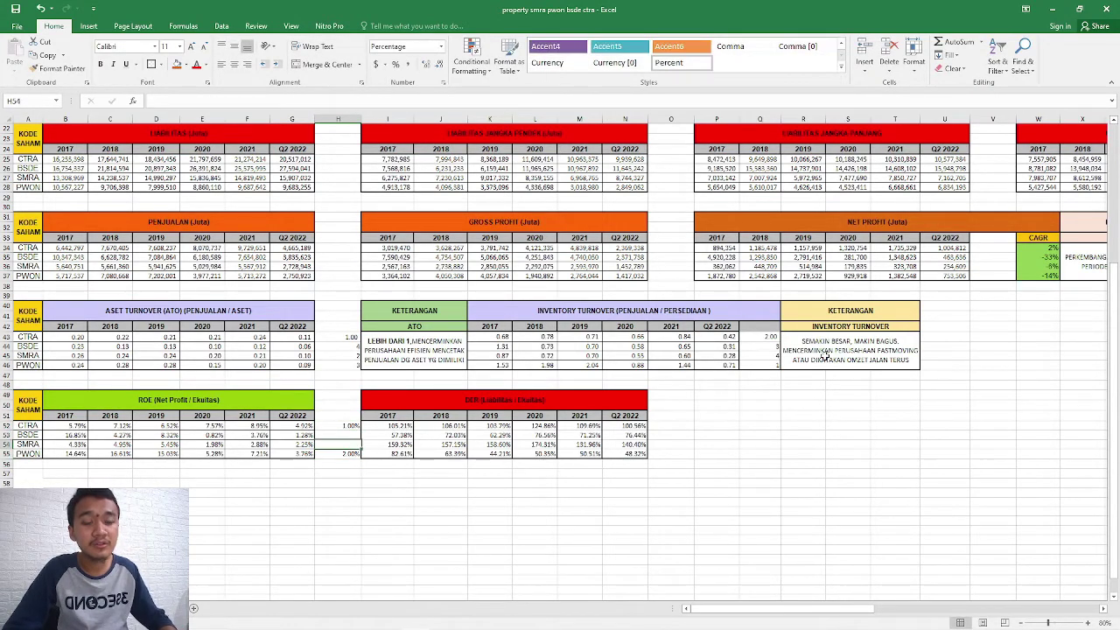
text(3)
key(Up)
text(4)
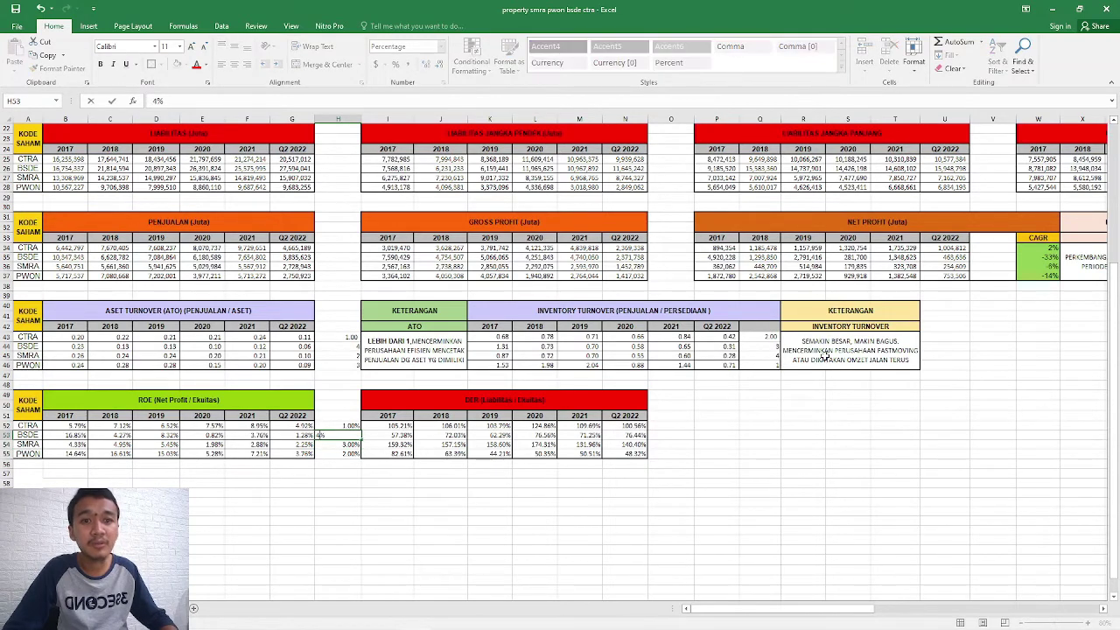
key(Right)
Enter rankings in column O beside the DER table: CTRA 3, BSDE 2, SMRA 4 and PWON 1.
key(Right)
key(Right)
key(Right)
key(Right)
key(Right)
key(Right)
key(Right)
key(Left)
key(Left)
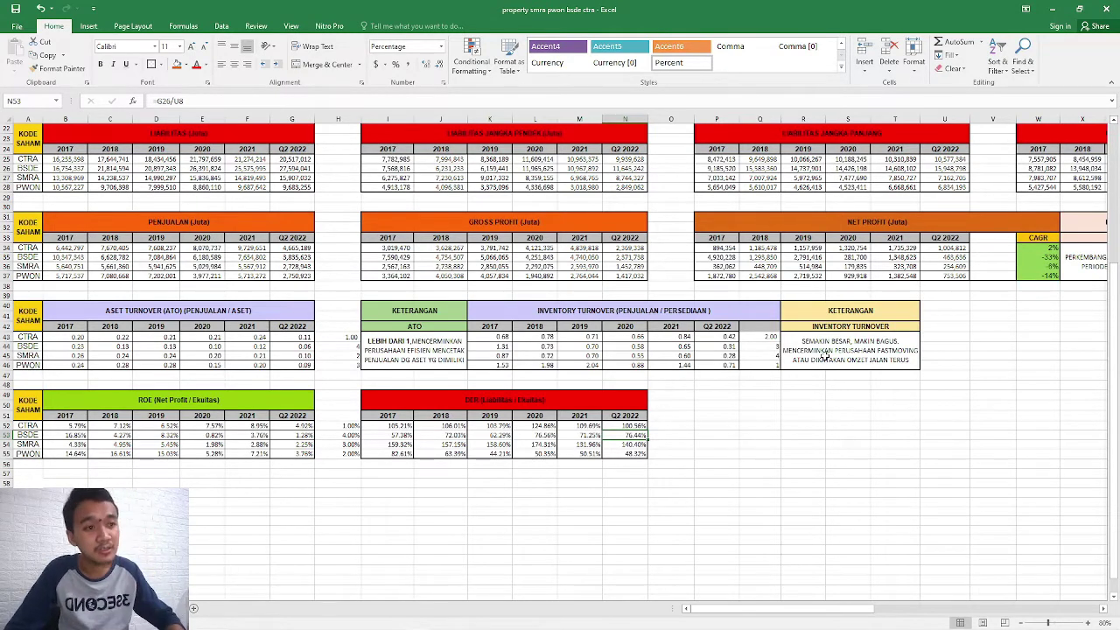
key(Right)
key(Down)
key(Down)
key(Up)
key(Up)
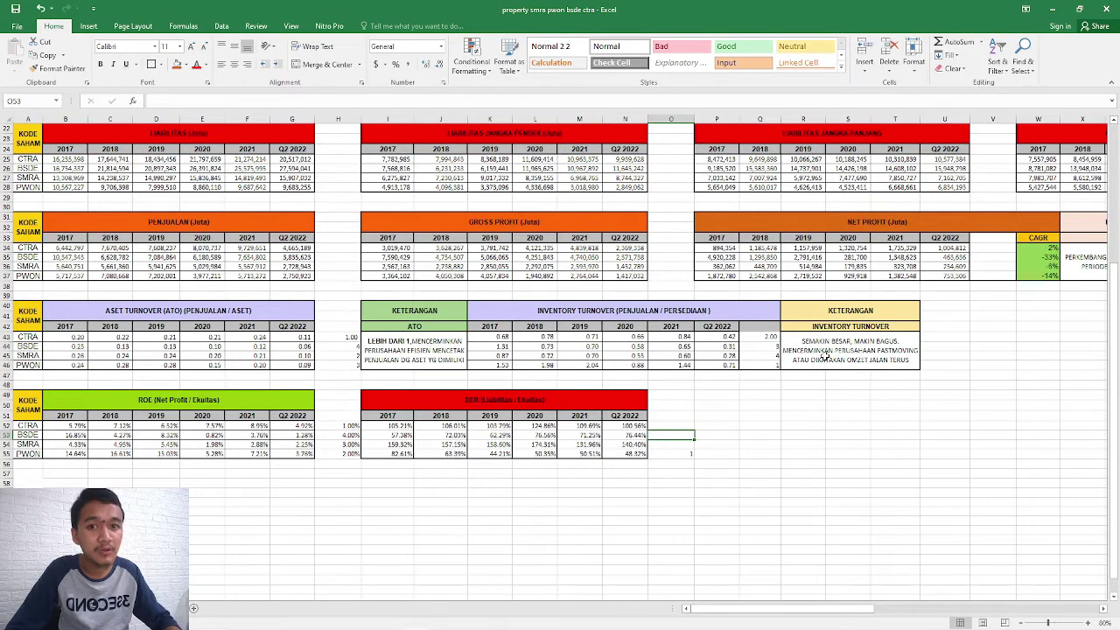
text(2)
key(Up)
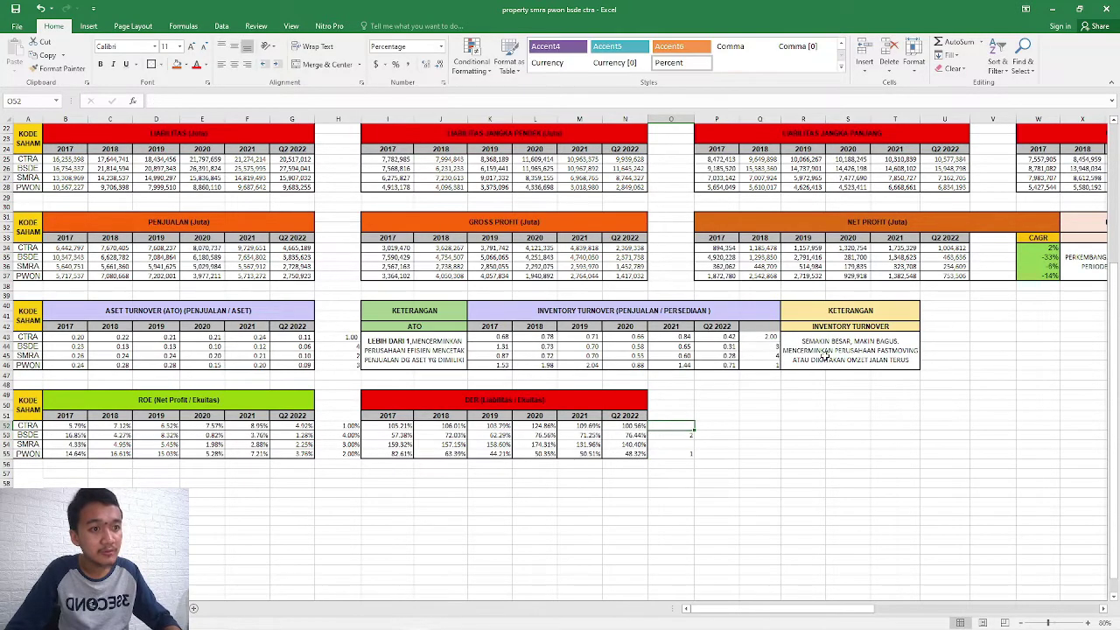
text(3)
key(Down)
key(Down)
text(4)
key(Right)
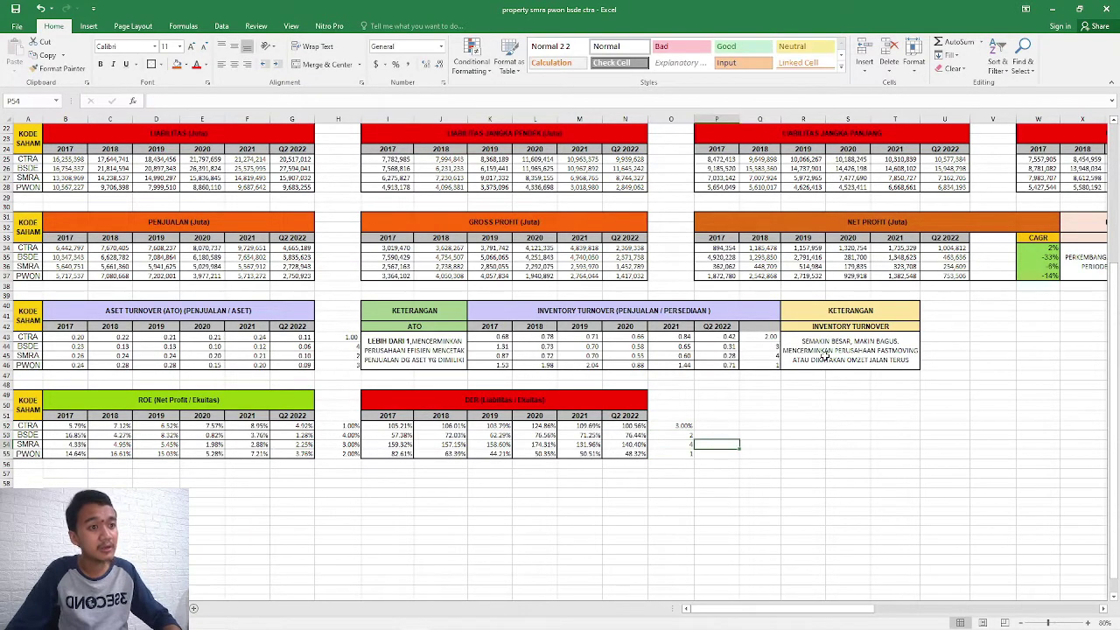
Switch to the charts sheet and examine the PENJUALAN, NET PROFIT and interest-bearing debt ratio charts, including PWON's Q2 2022 debt-ratio point.
key(Right)
key(Up)
key(Up)
key(Up)
key(Up)
key(Up)
key(Up)
key(Up)
key(Up)
key(Up)
key(Up)
key(Up)
key(Up)
key(Up)
key(Up)
key(Up)
key(Up)
key(Up)
key(Up)
key(Up)
key(Up)
key(Up)
key(Up)
key(Up)
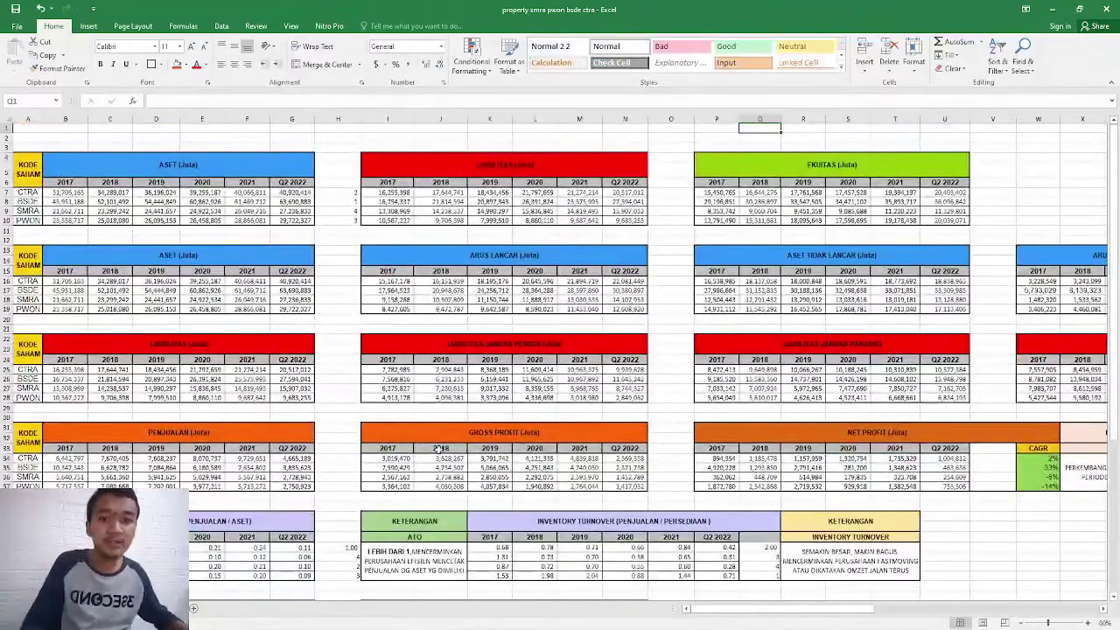
key(ctrl+Page_Down)
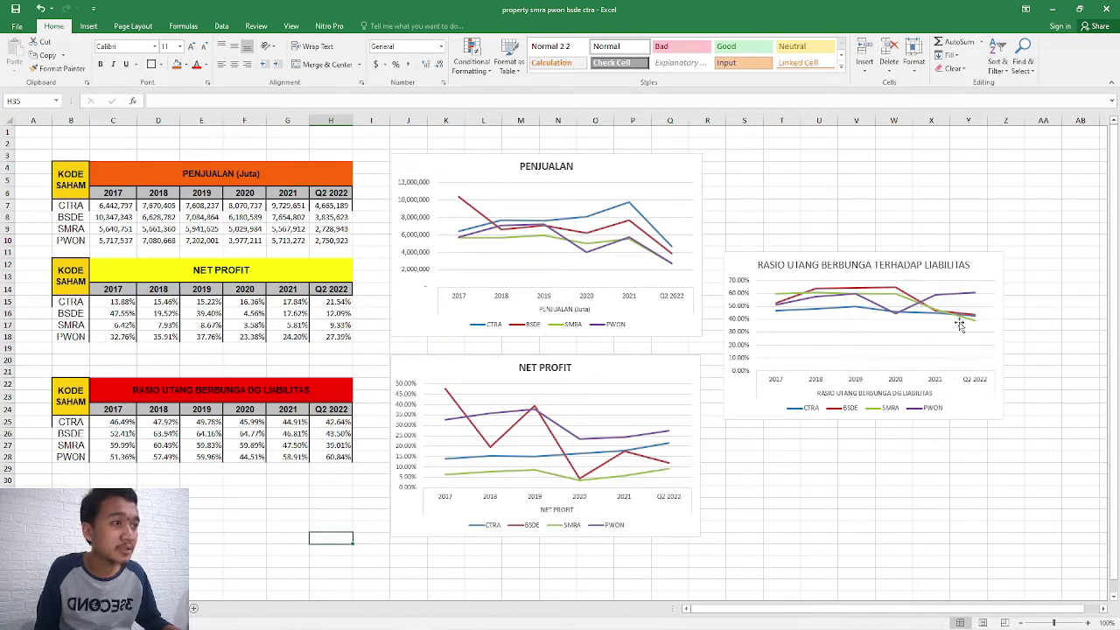
mouse_move(971, 298)
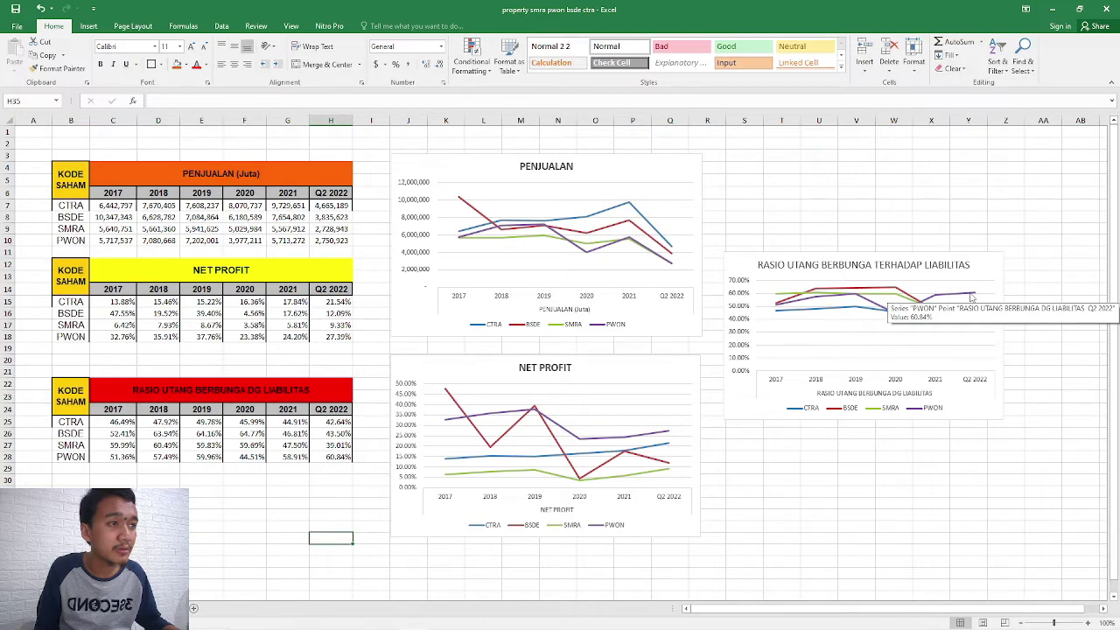
Return to the data sheet and examine the cash, interest-bearing debt, debt-ratio and Net Profit Margin tables with their rankings.
scroll(393, 473, down, 1)
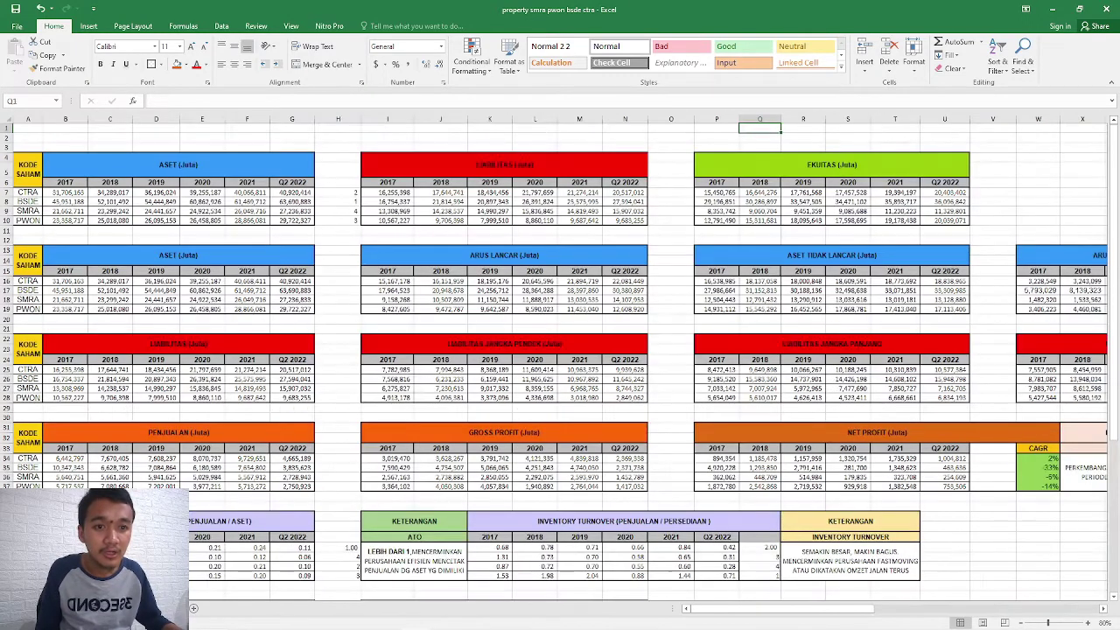
scroll(223, 527, up, 2)
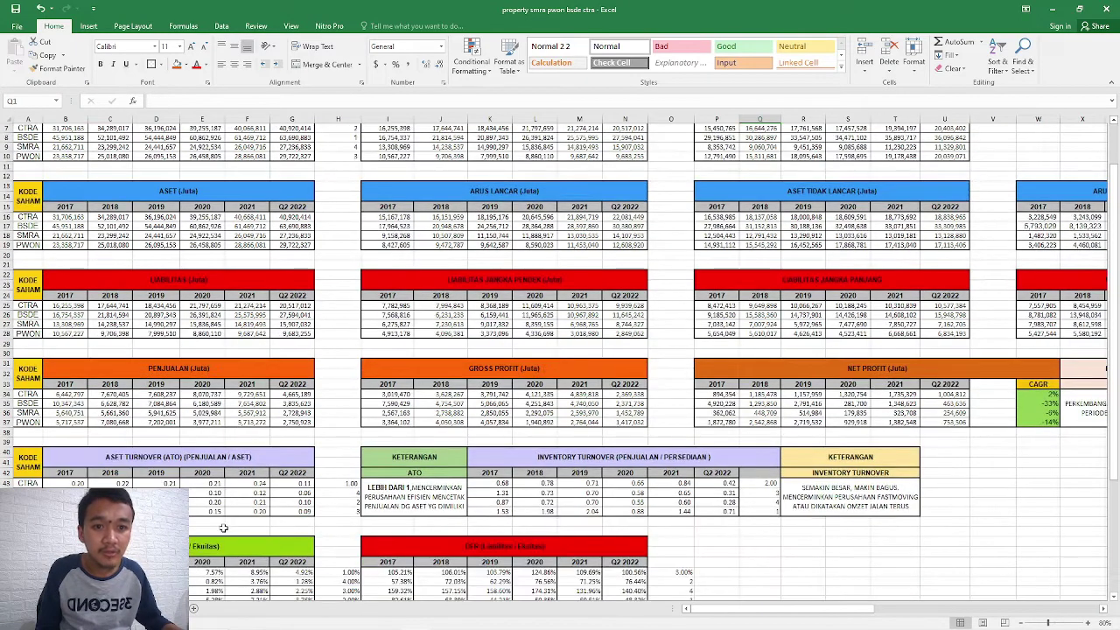
scroll(223, 528, up, 2)
drag(836, 610, 364, 326)
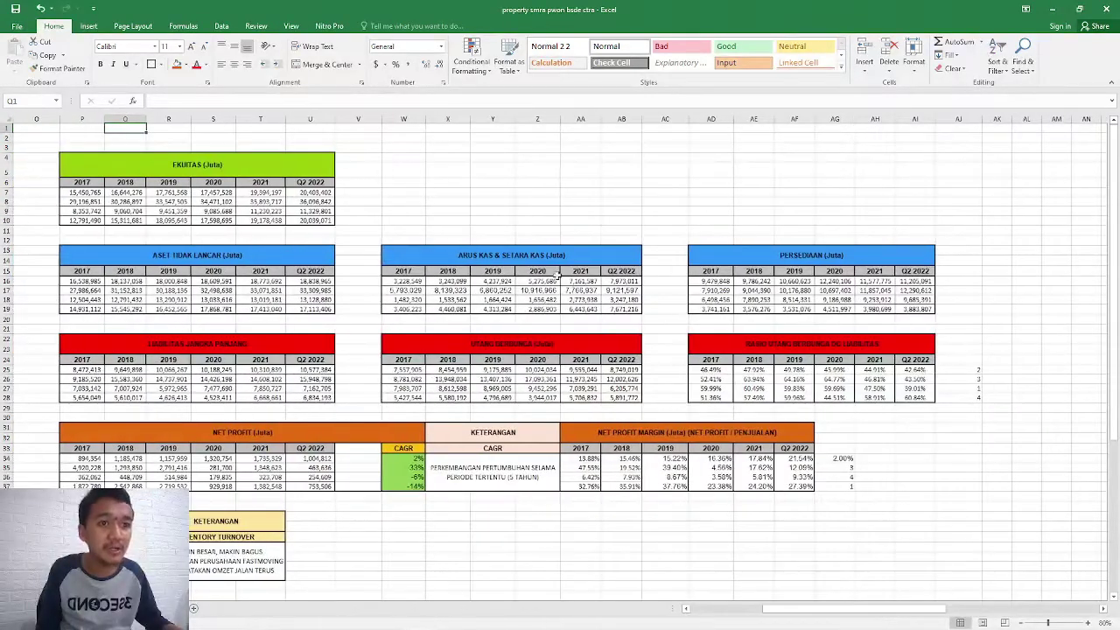
click(660, 311)
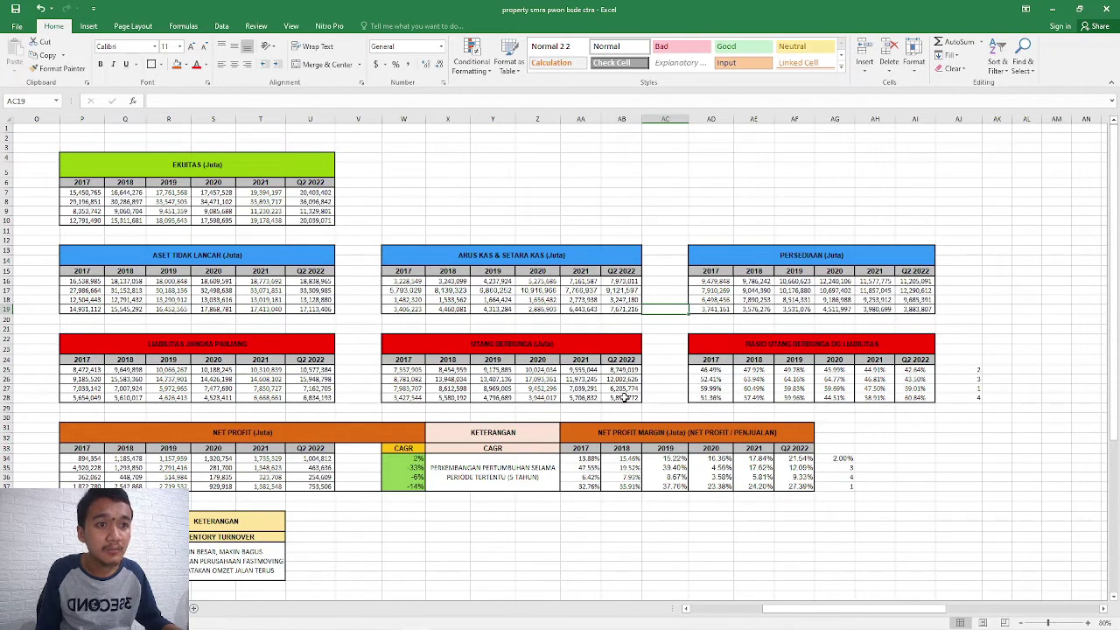
drag(804, 610, 876, 606)
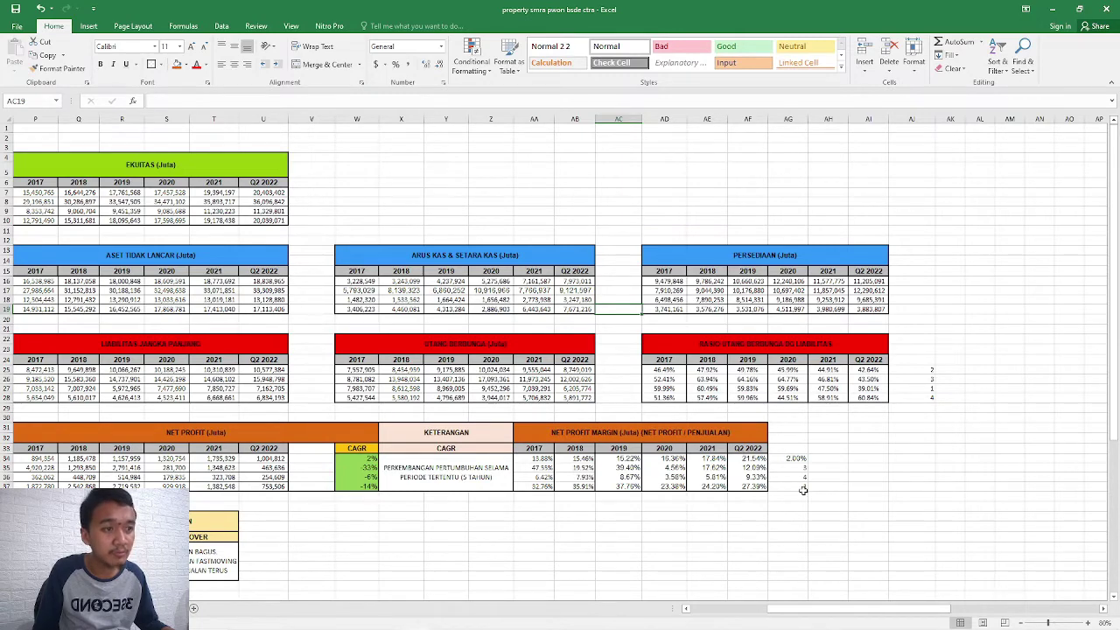
drag(801, 612, 724, 612)
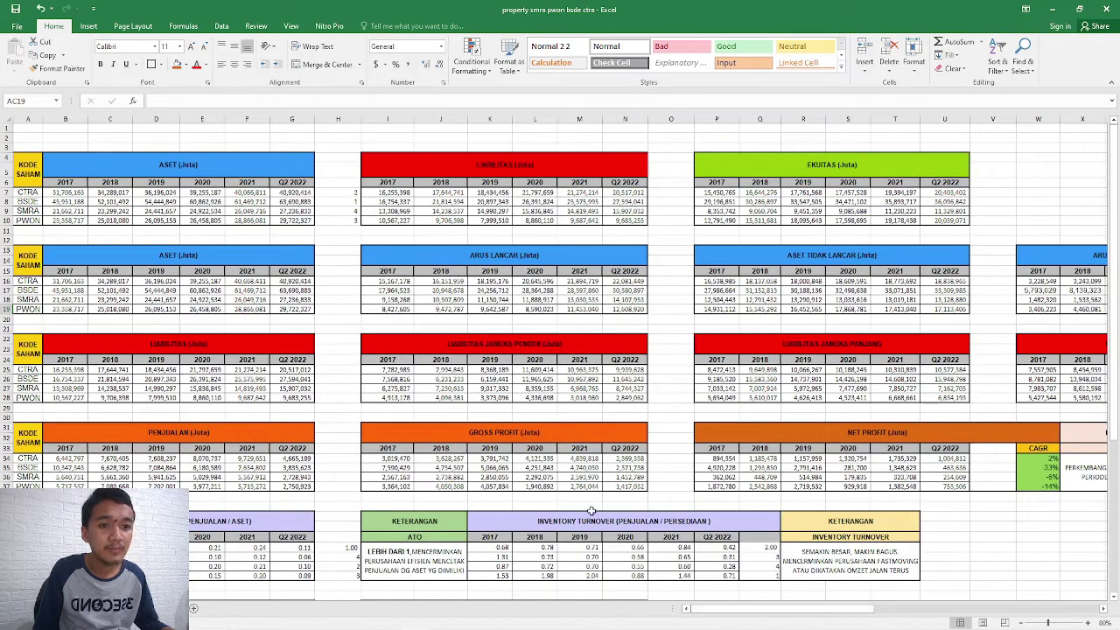
Review the rankings beside the asset, turnover, ROE, DER and Net Profit Margin tables to compare the four property stocks.
scroll(554, 479, down, 5)
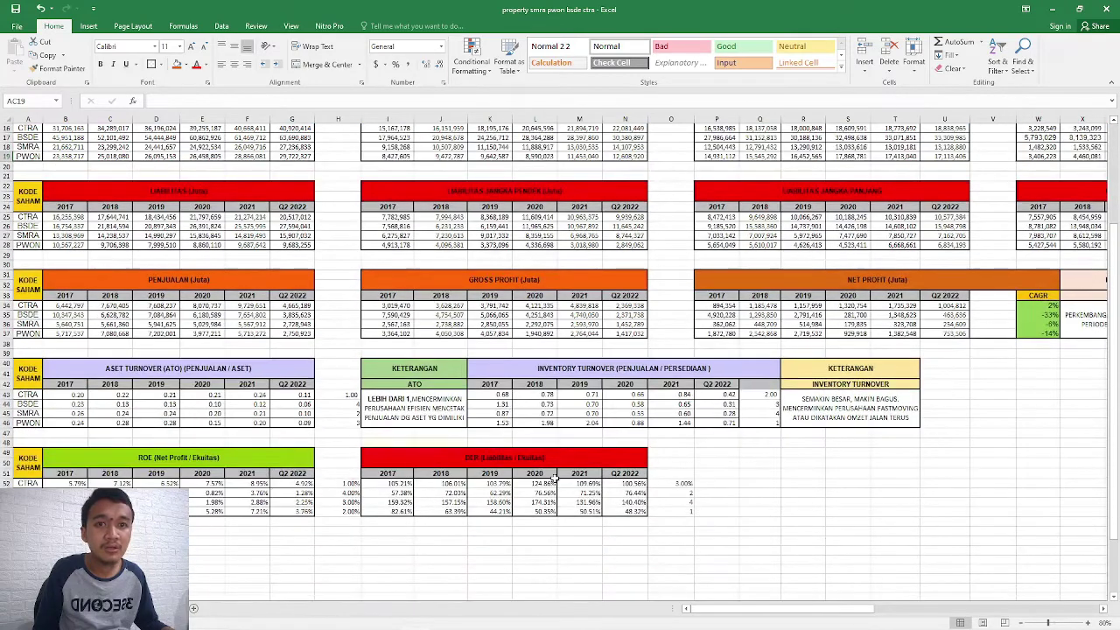
scroll(555, 479, up, 5)
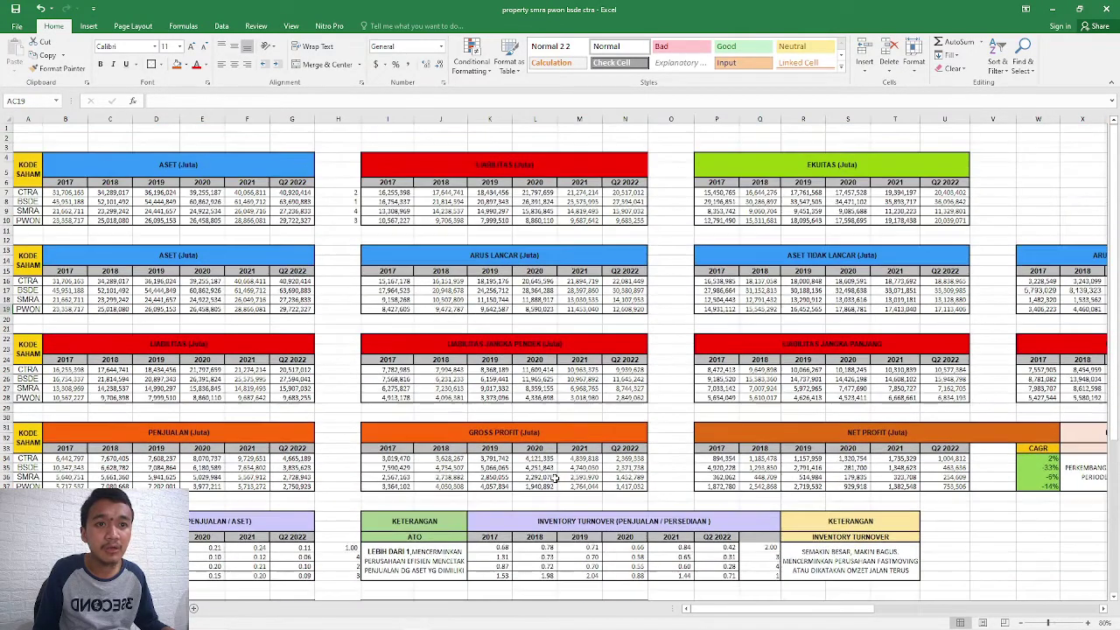
scroll(554, 479, down, 2)
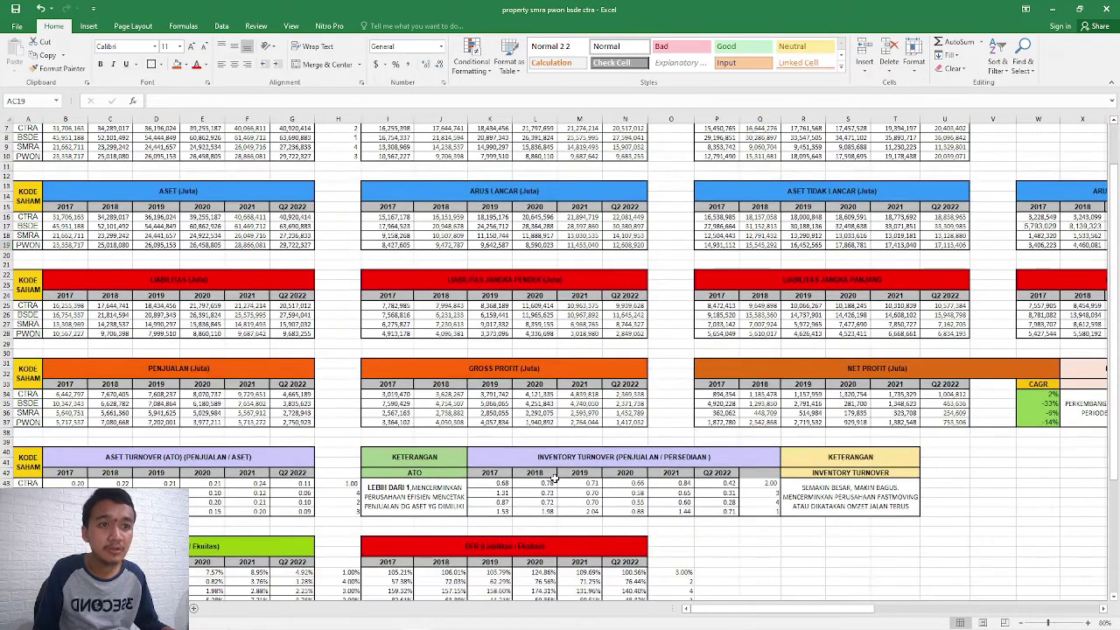
scroll(555, 479, up, 2)
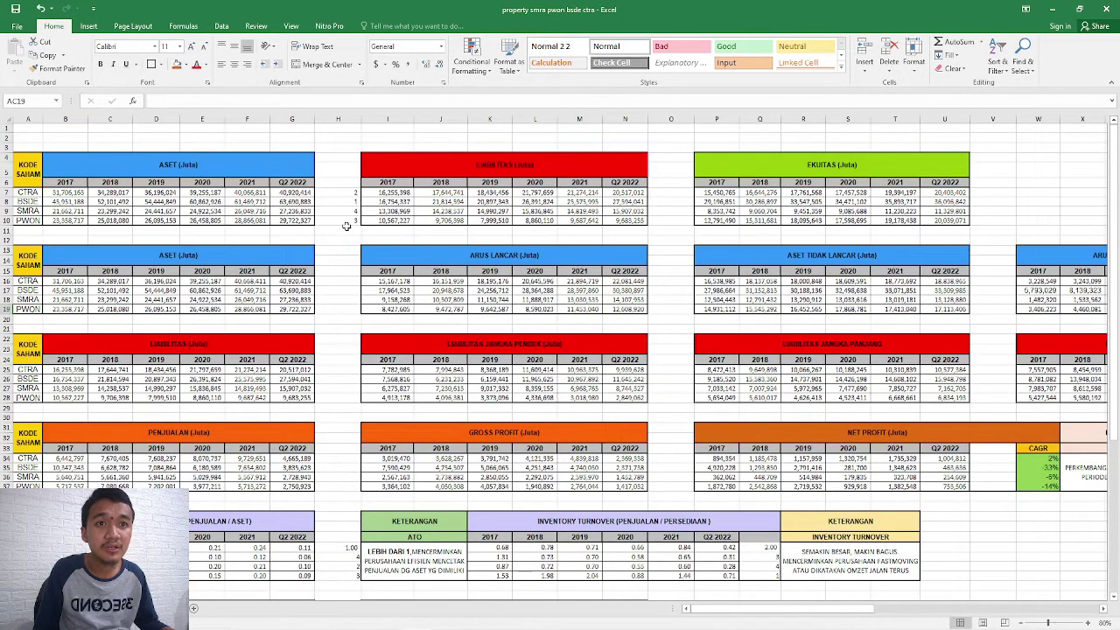
scroll(630, 359, down, 3)
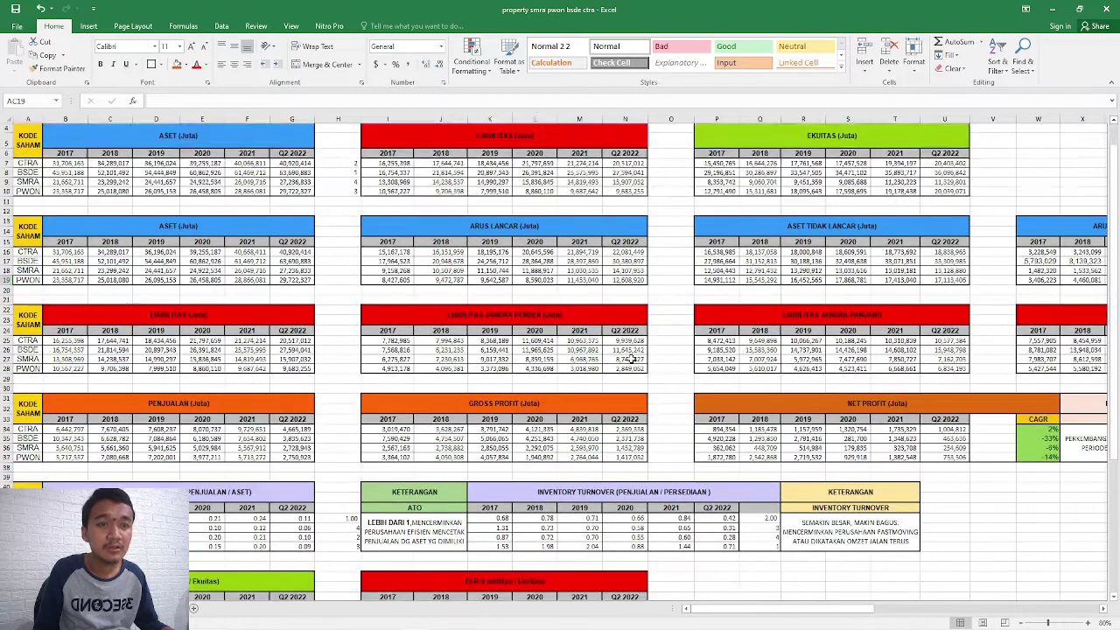
scroll(632, 358, down, 1)
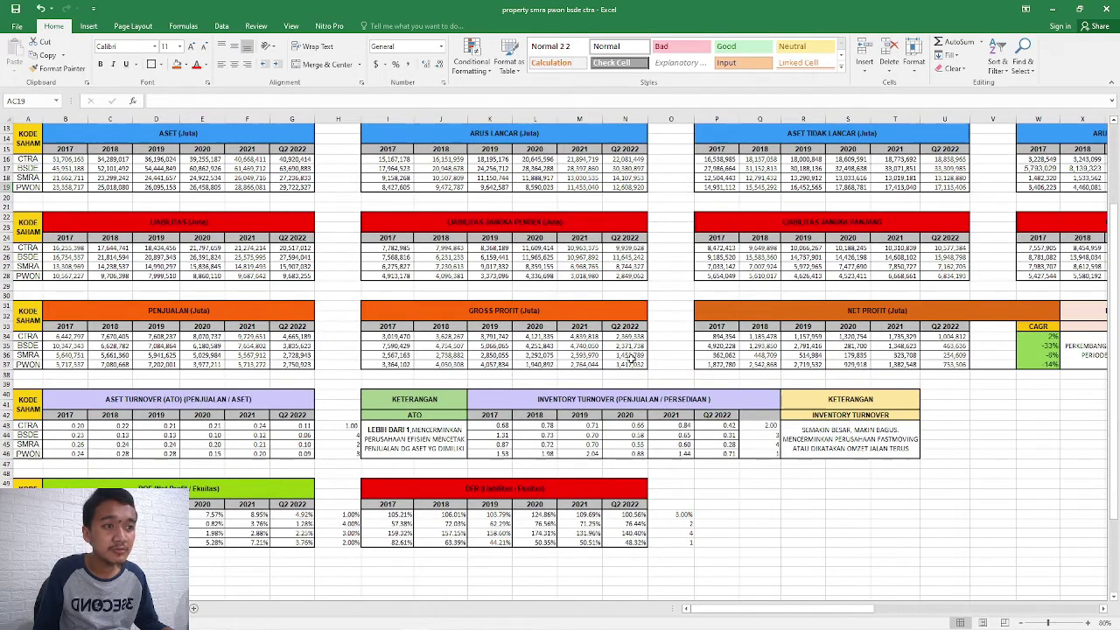
scroll(632, 359, up, 1)
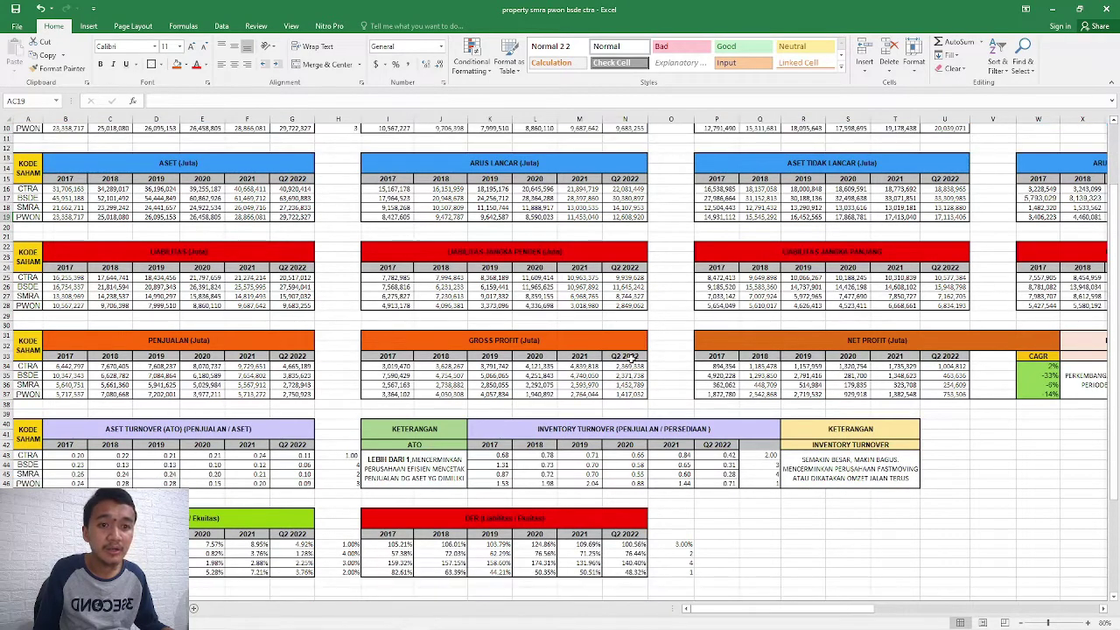
scroll(632, 359, down, 1)
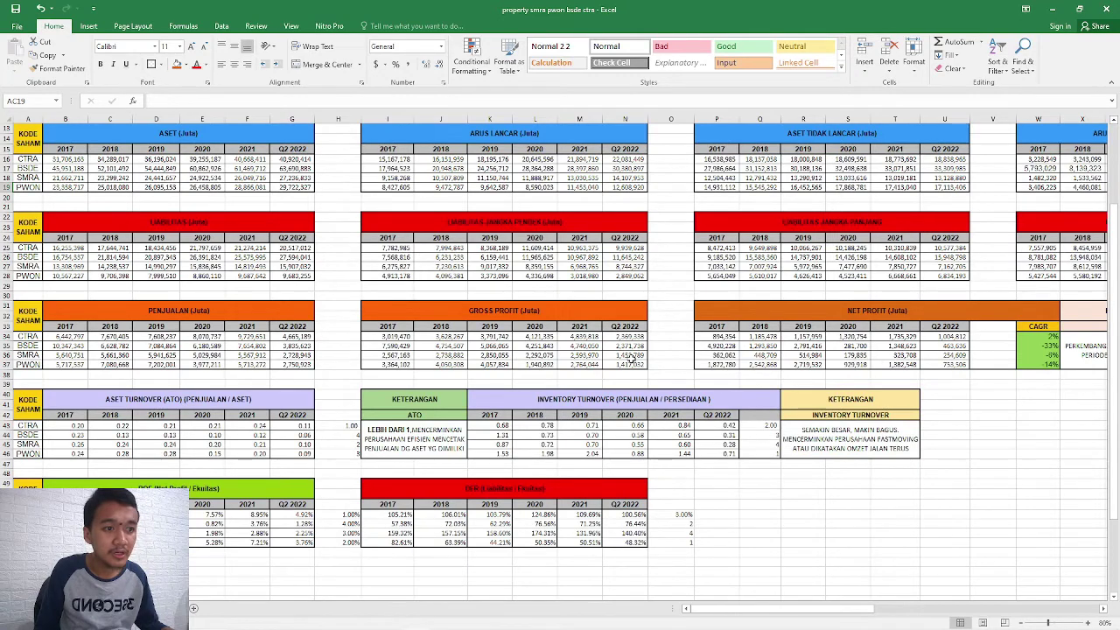
scroll(632, 358, up, 3)
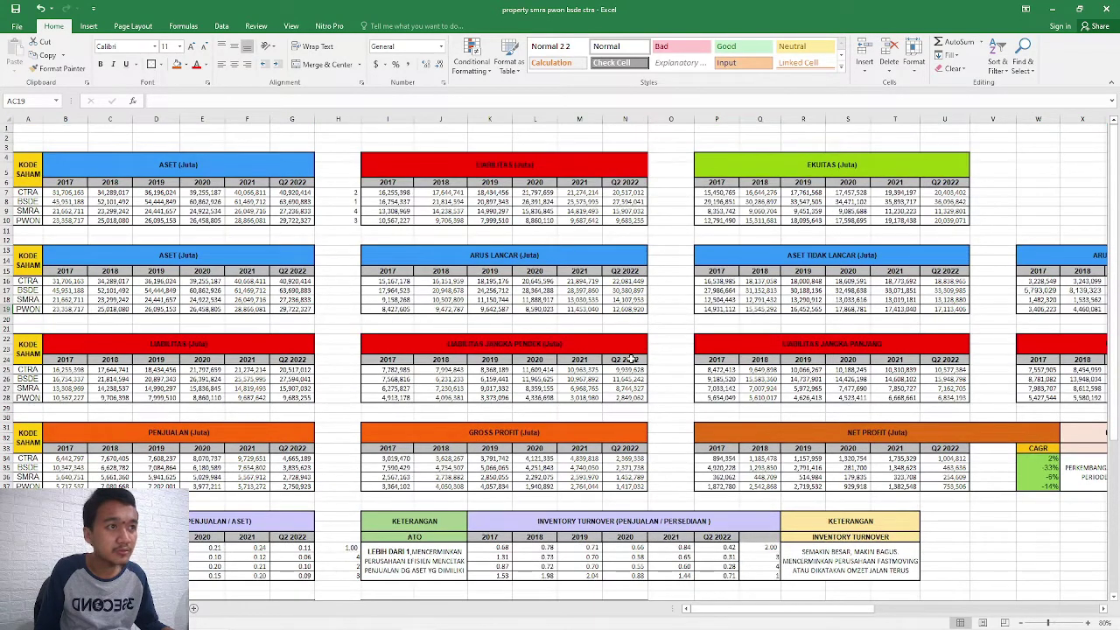
scroll(632, 359, down, 3)
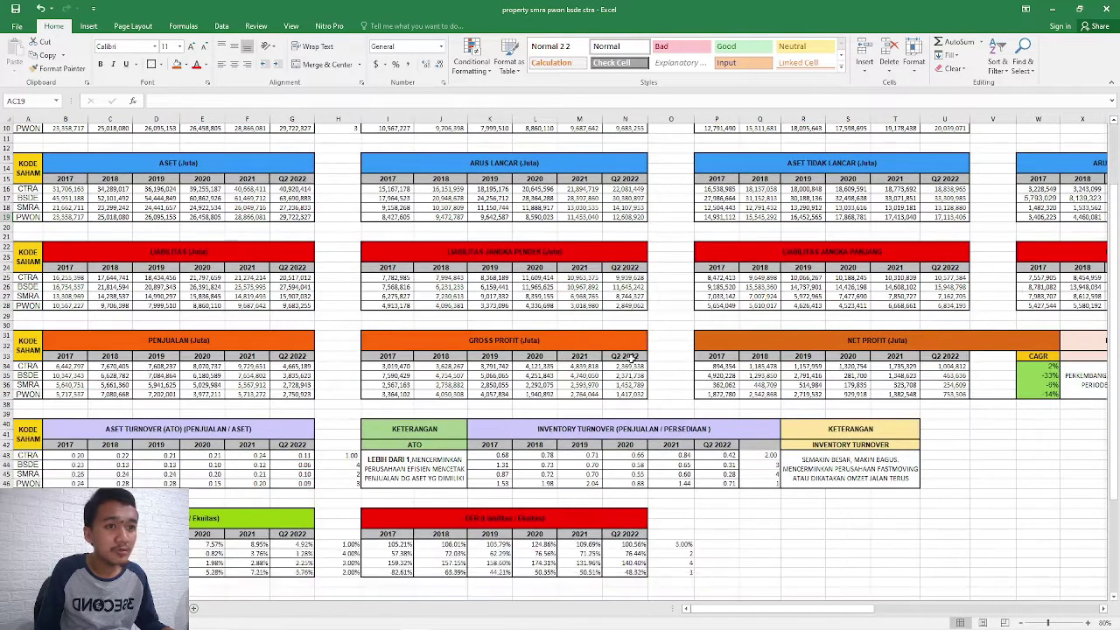
scroll(632, 358, down, 1)
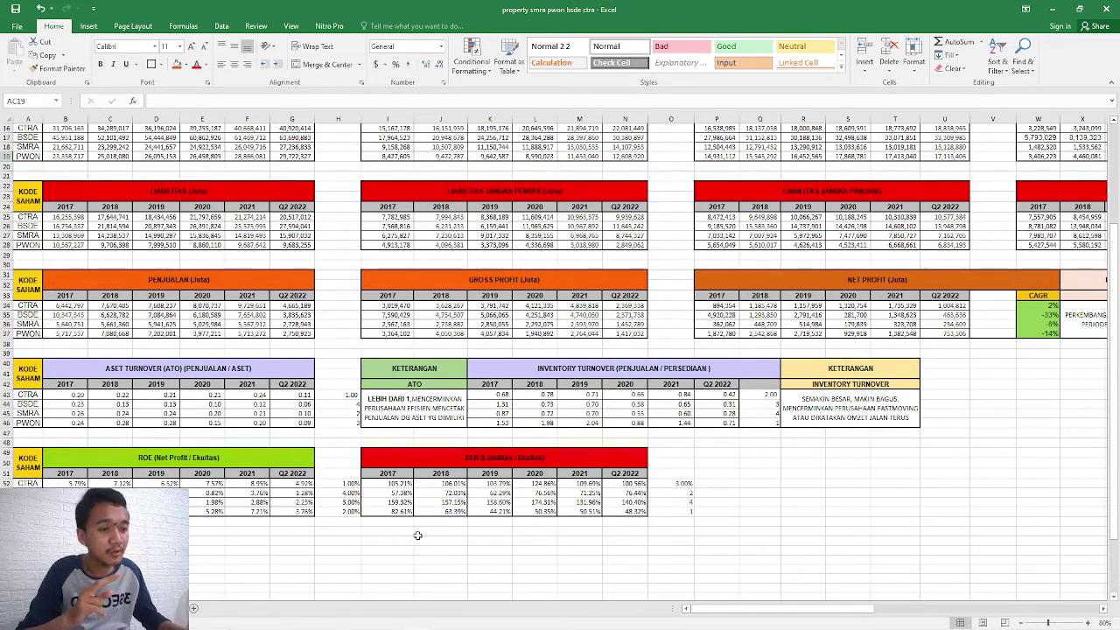
drag(722, 608, 832, 533)
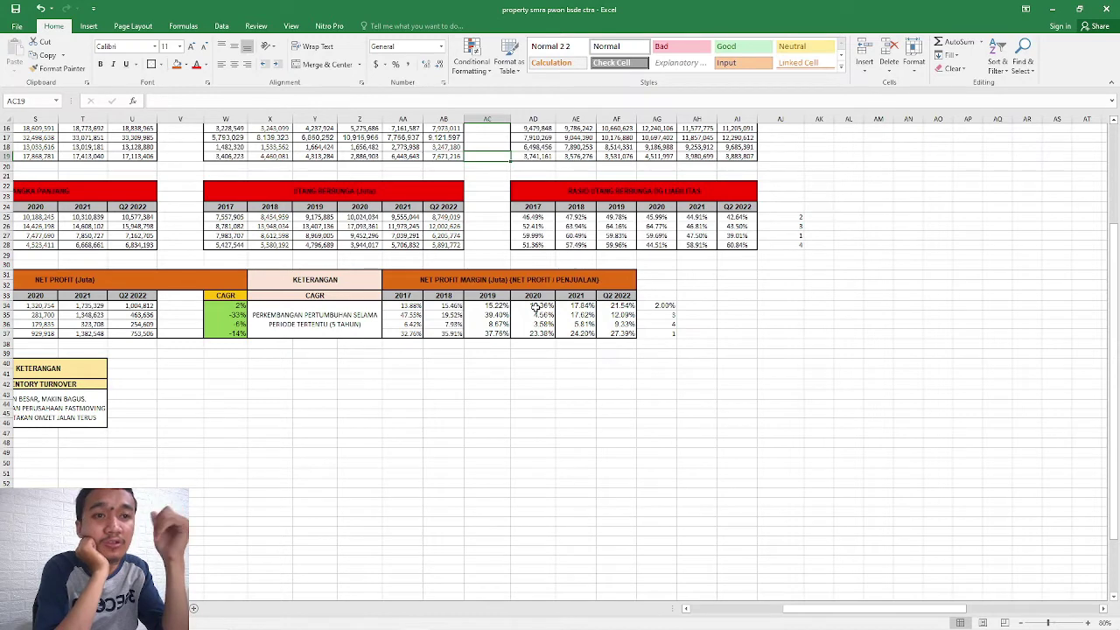
drag(854, 609, 721, 621)
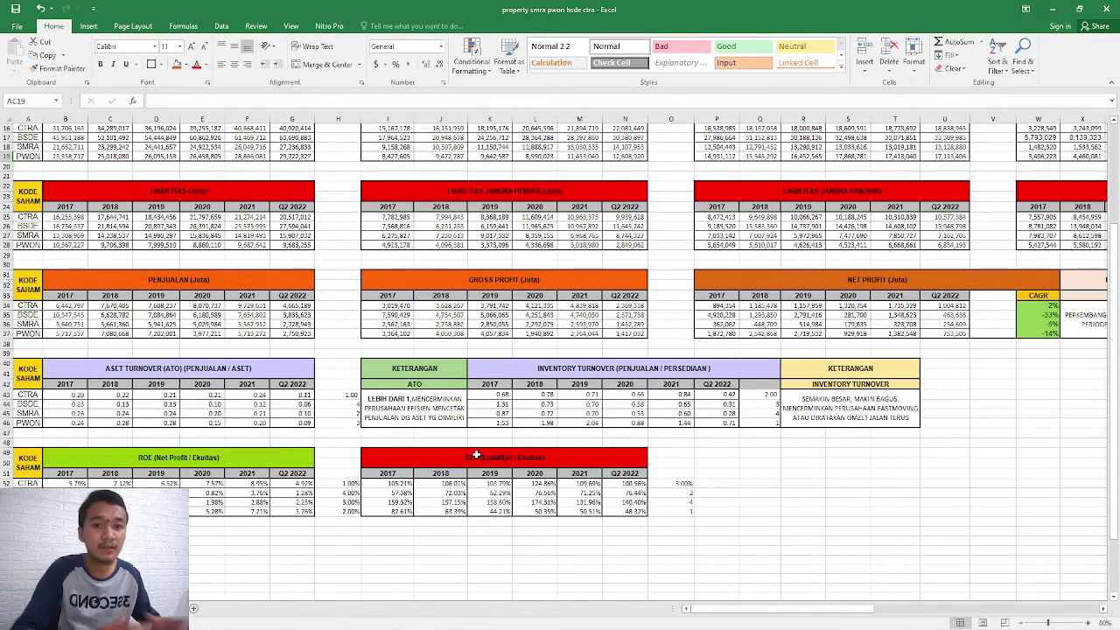
Switch to Stockbit in the browser and open the Comparison table for SMRA.
click(376, 619)
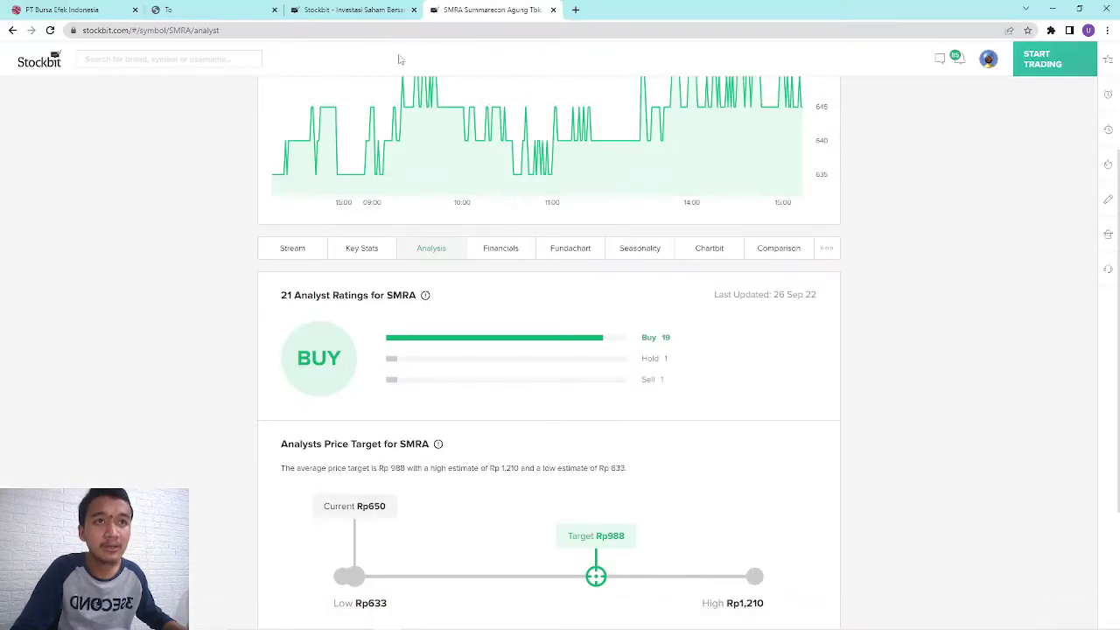
scroll(362, 77, up, 2)
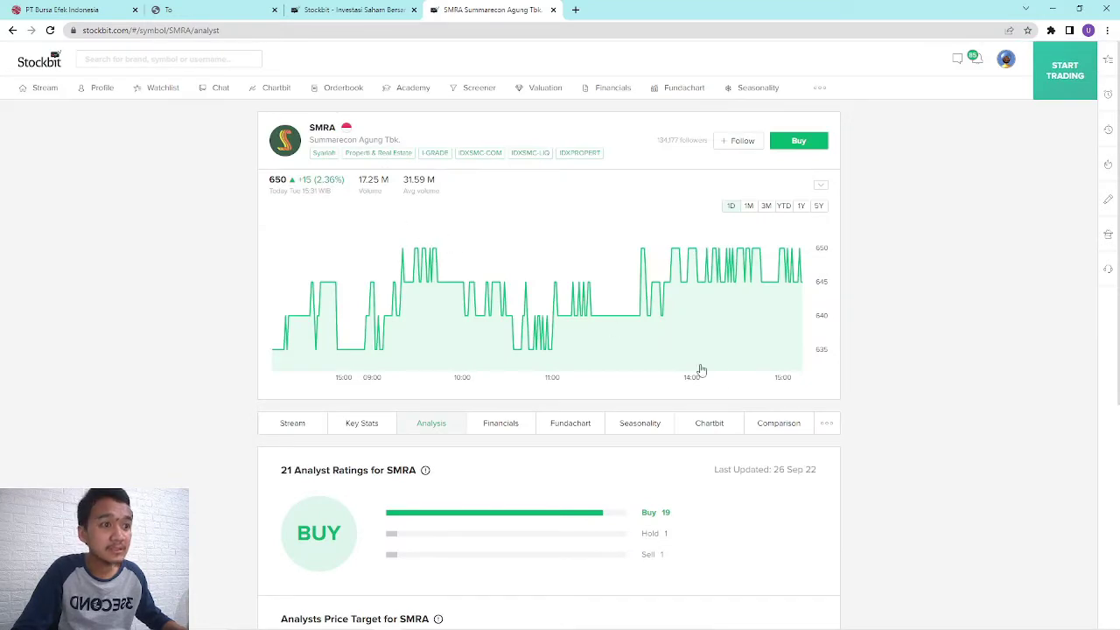
click(779, 425)
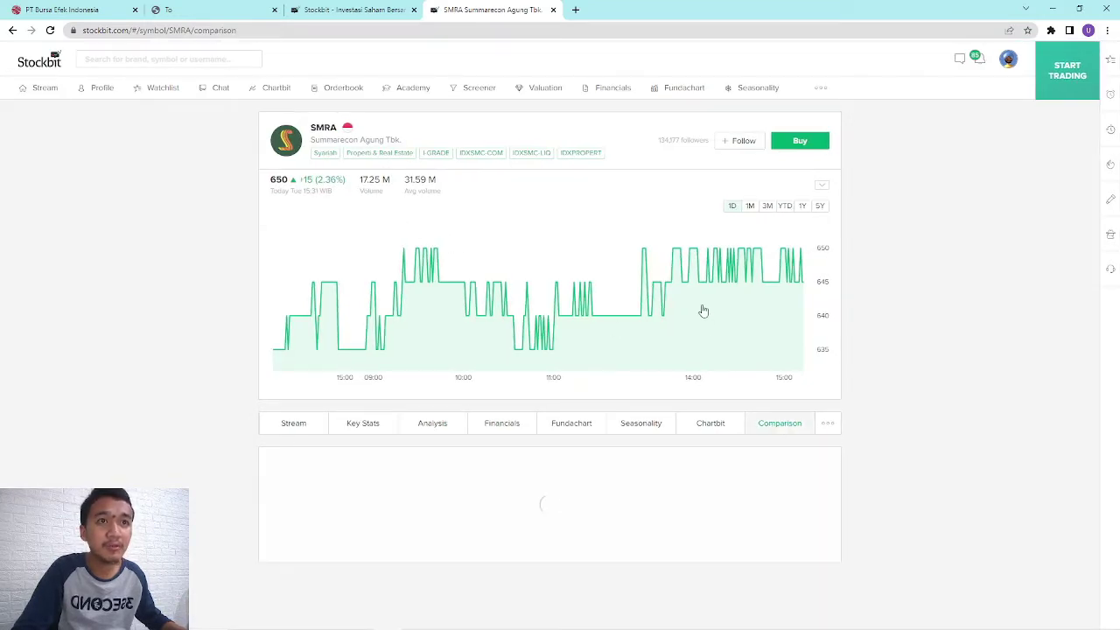
scroll(698, 305, down, 2)
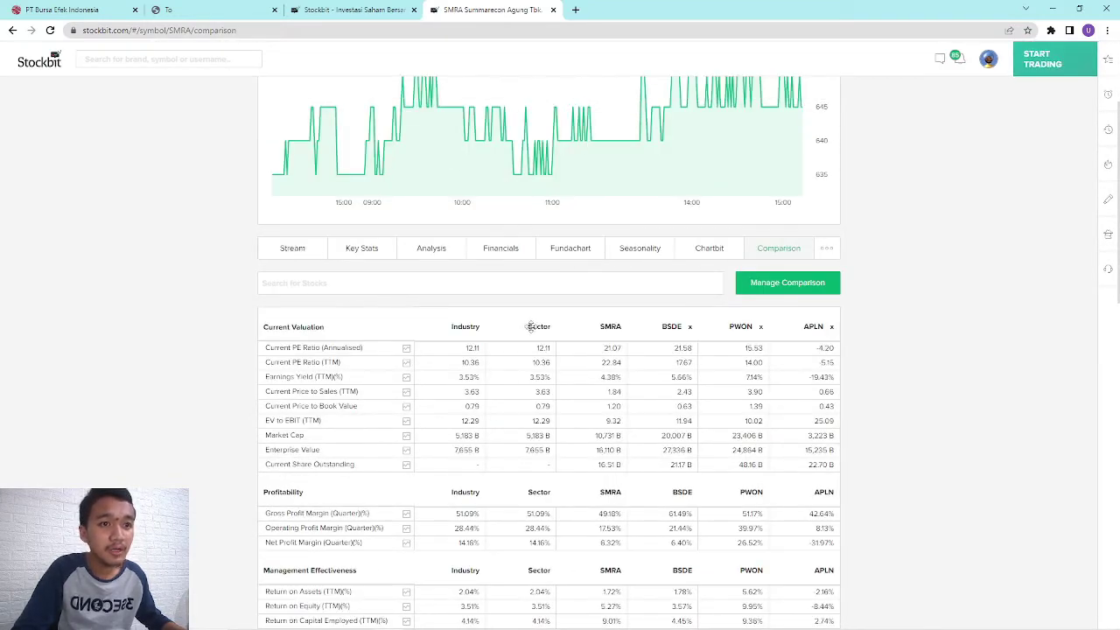
Replace APLN with CTRA in the SMRA comparison and examine the valuation, profitability and management effectiveness figures.
click(831, 329)
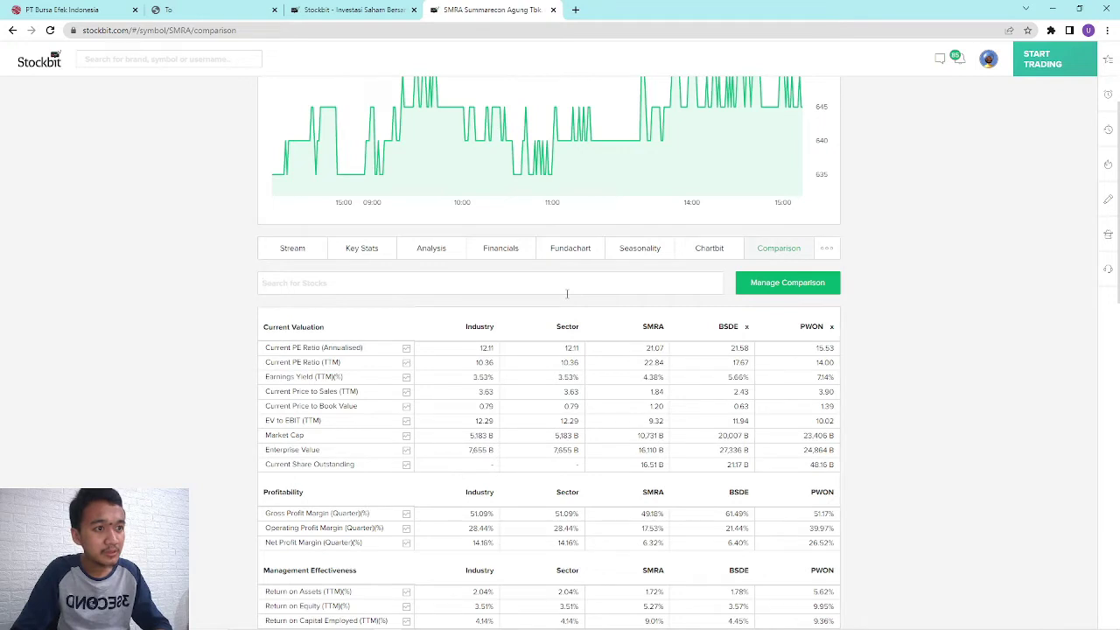
text(ct)
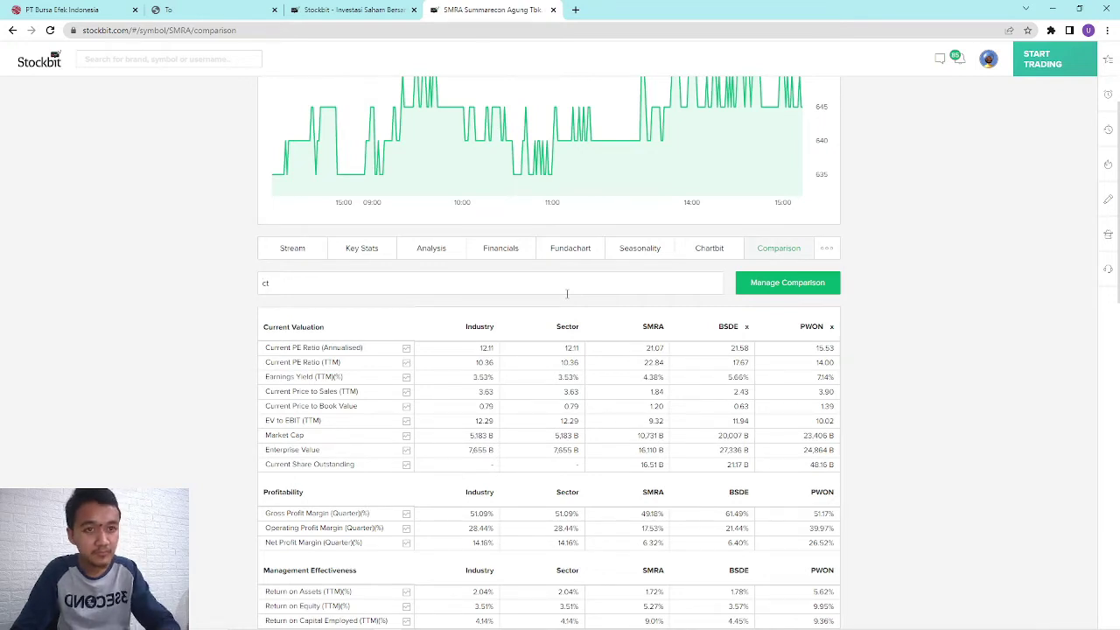
text(ra)
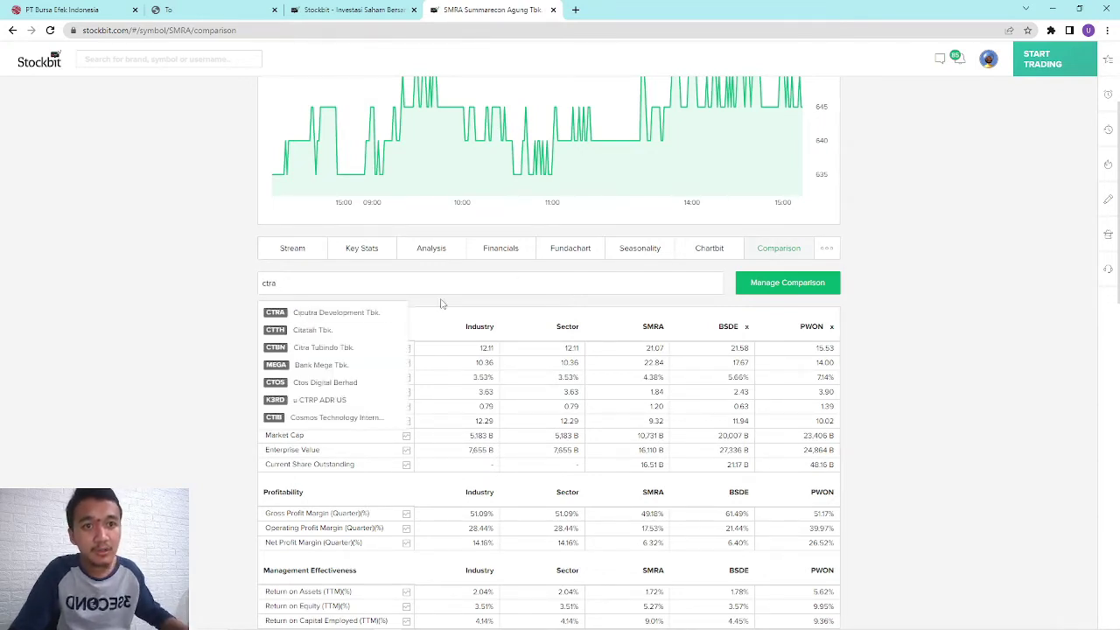
click(391, 316)
scroll(914, 359, down, 1)
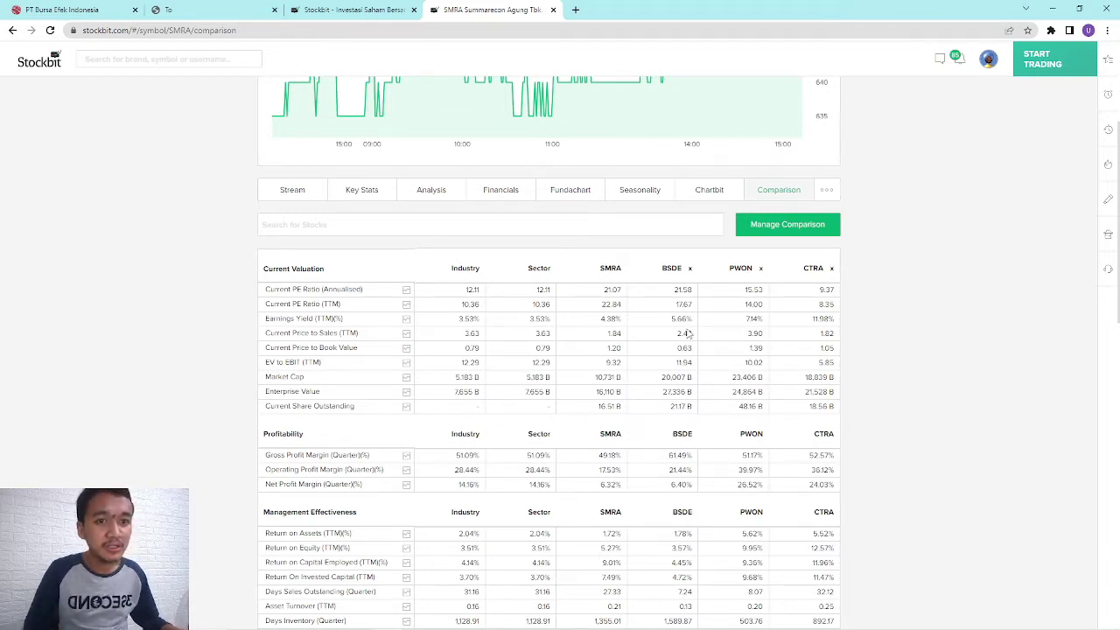
scroll(689, 333, down, 1)
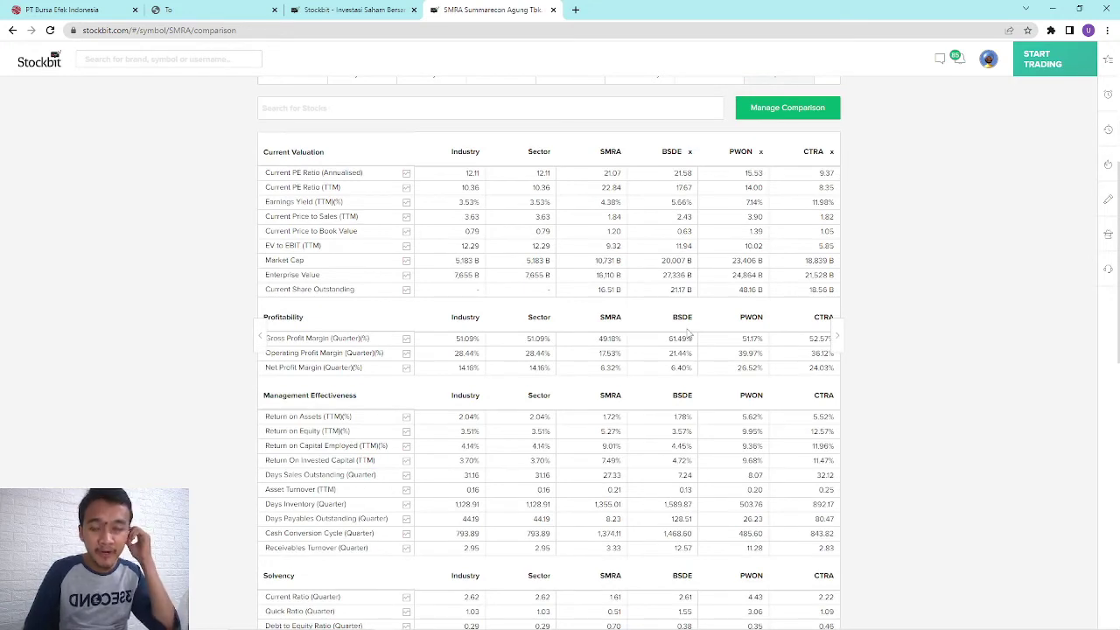